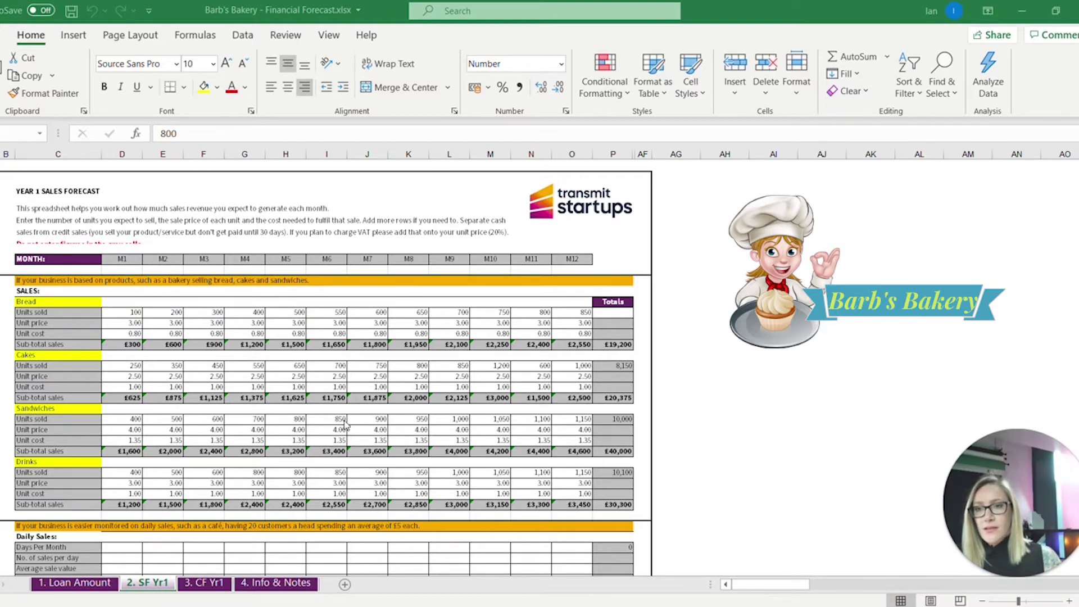
# Step: Examine the Bread rows of the bakery's year 1 sales forecast: units sold, unit price, unit cost and the M1 sub-total formula
pyautogui.scroll(-4, 346, 426)
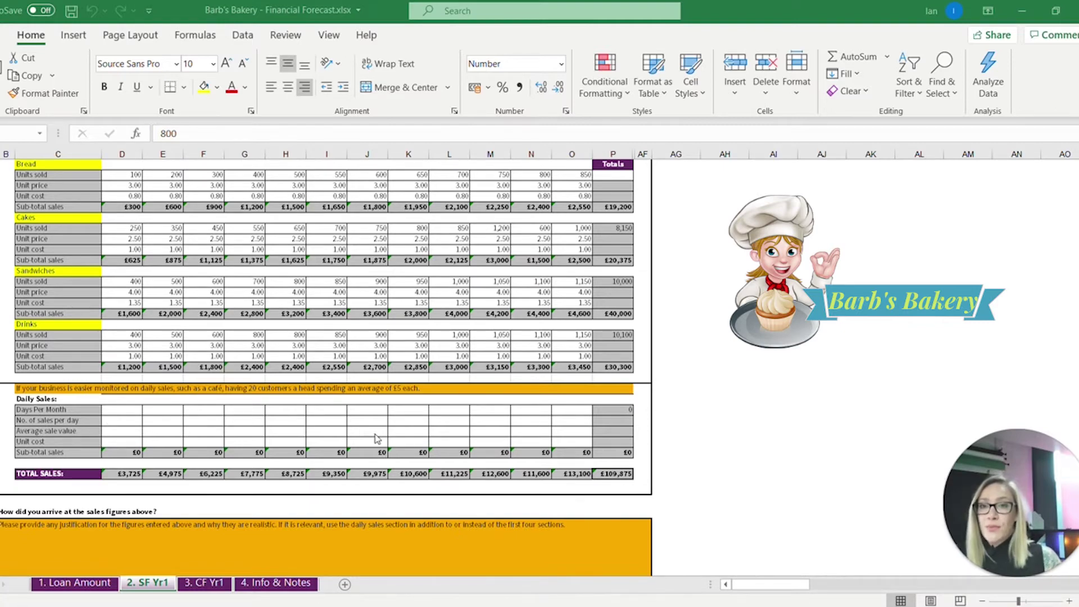
pyautogui.scroll(3, 376, 439)
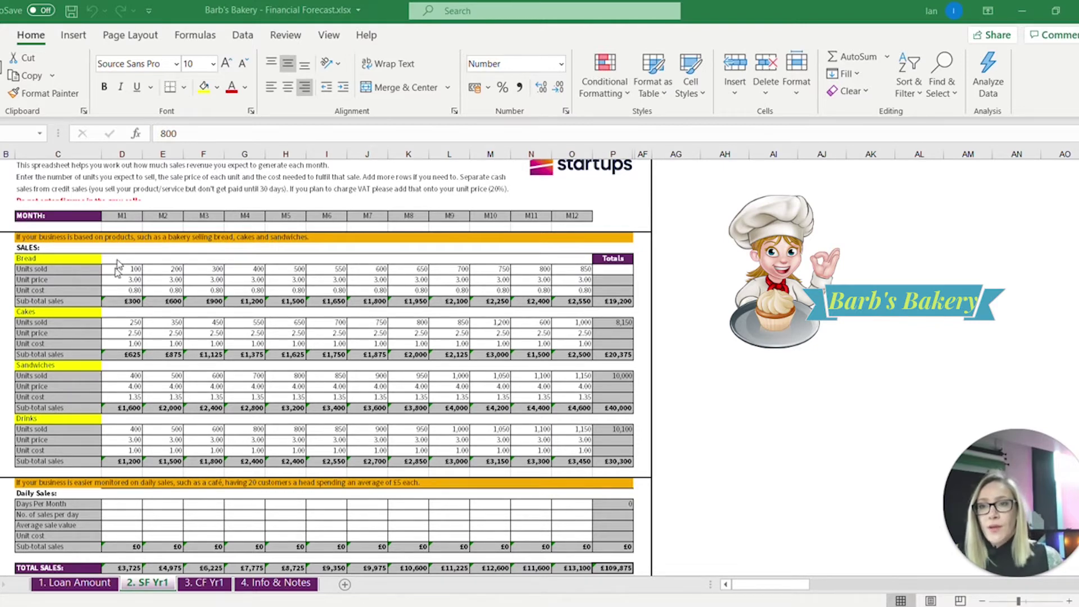
pyautogui.click(285, 375)
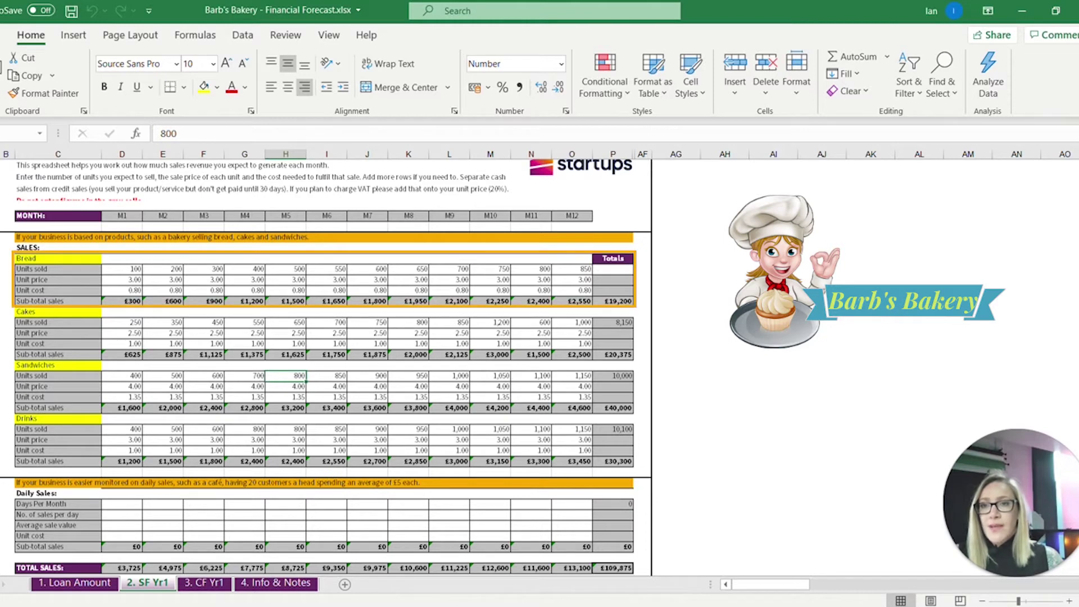
pyautogui.click(122, 270)
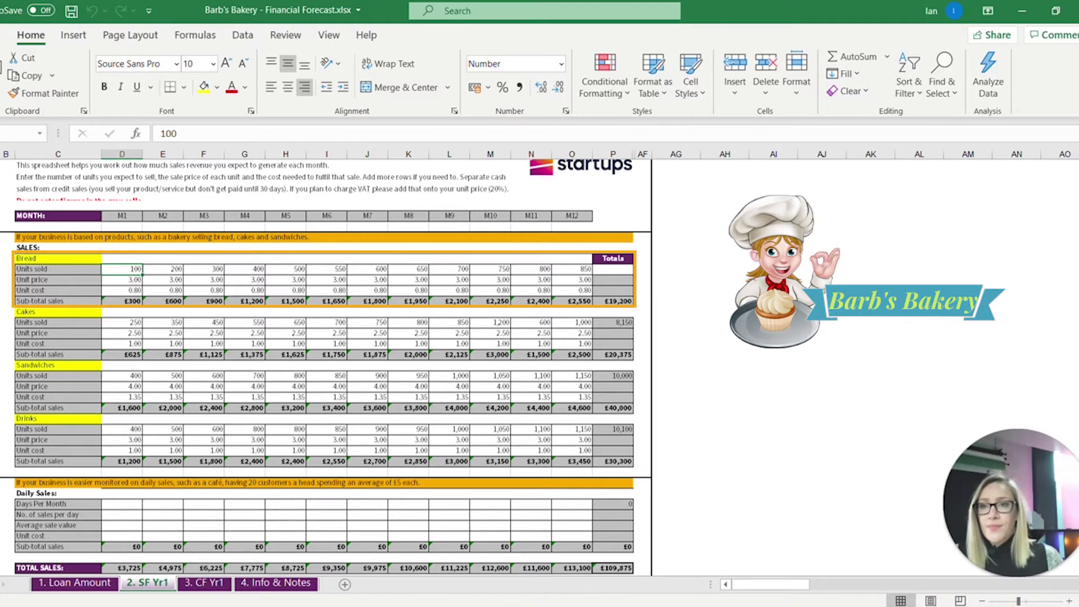
pyautogui.click(122, 280)
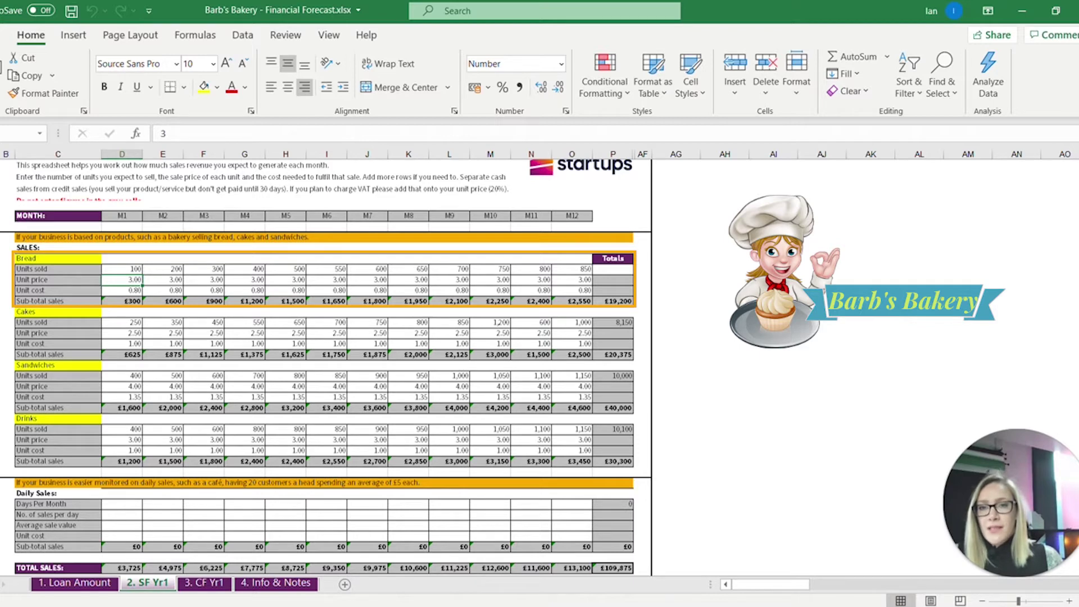
pyautogui.click(327, 280)
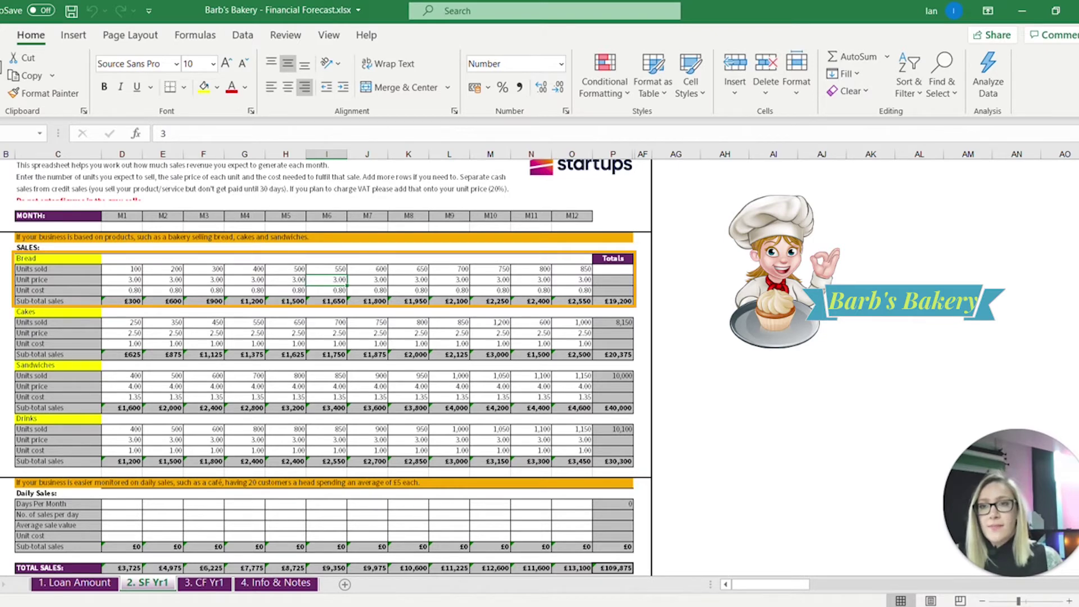
pyautogui.click(122, 290)
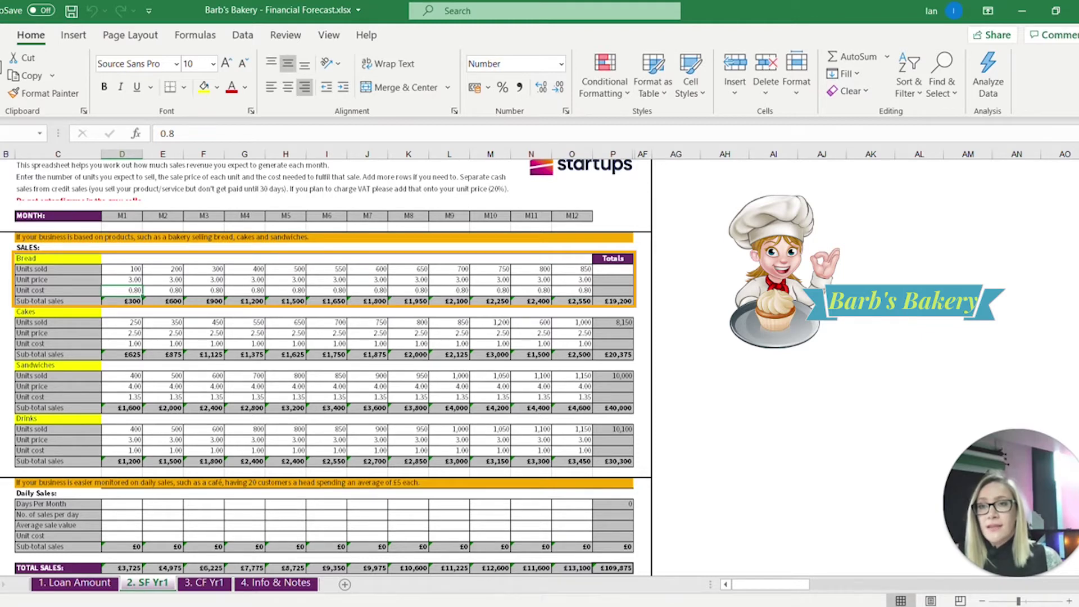
pyautogui.click(122, 301)
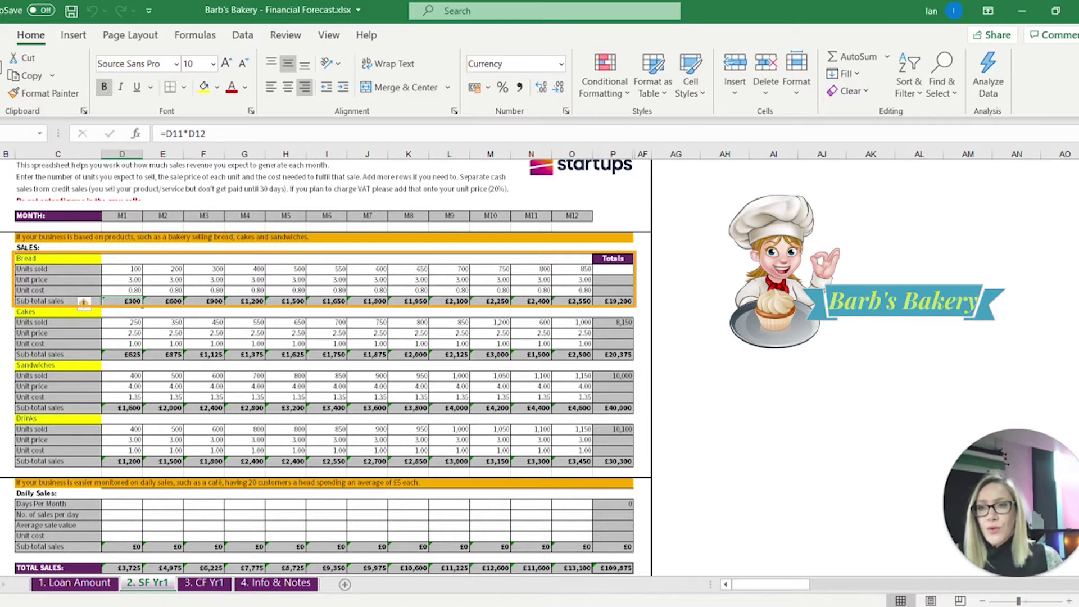
pyautogui.click(122, 290)
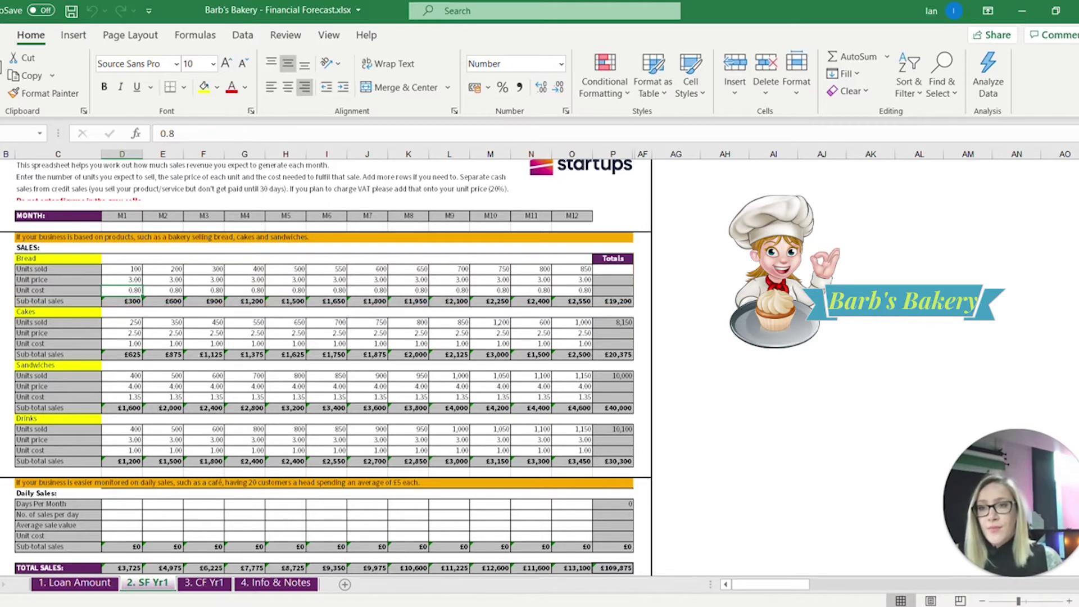
# Step: Review the M1 units sold for Cakes and the M1 total sales formula across all product groups
pyautogui.click(122, 322)
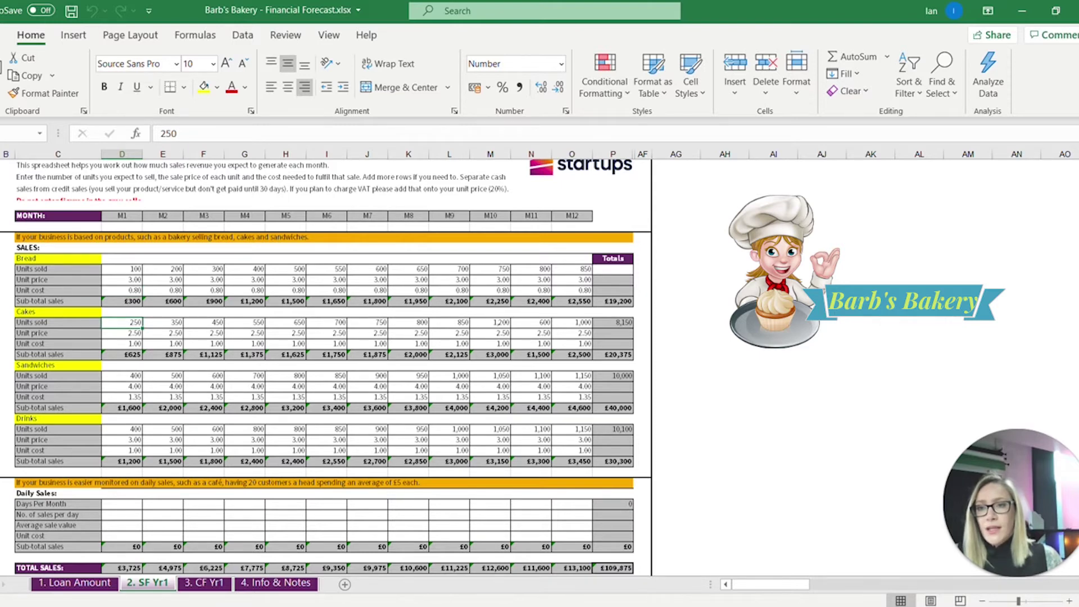
pyautogui.scroll(-3, 326, 365)
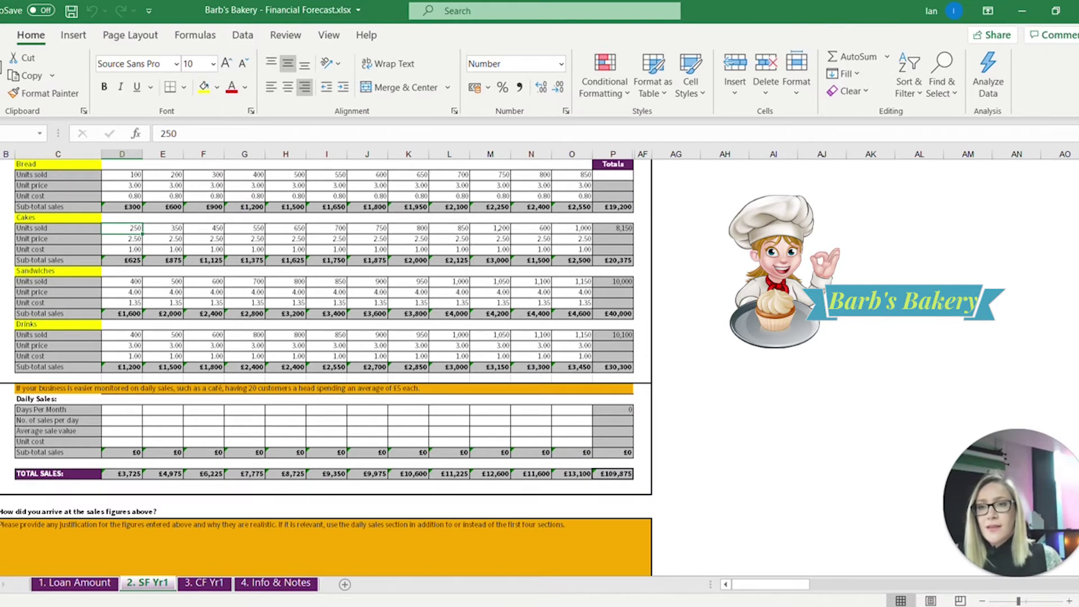
pyautogui.click(122, 473)
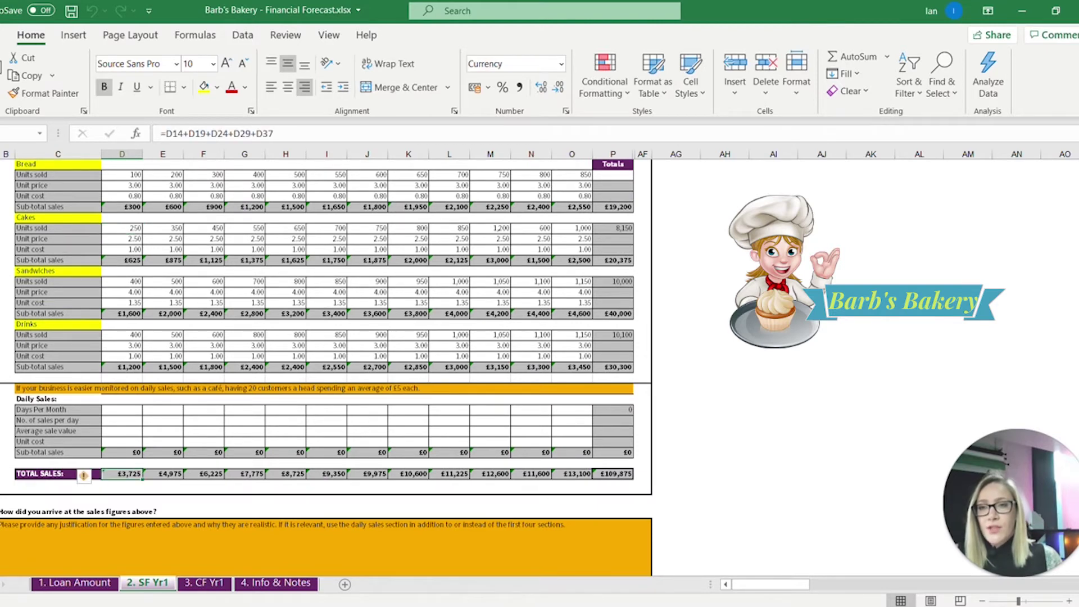
pyautogui.scroll(3, 326, 365)
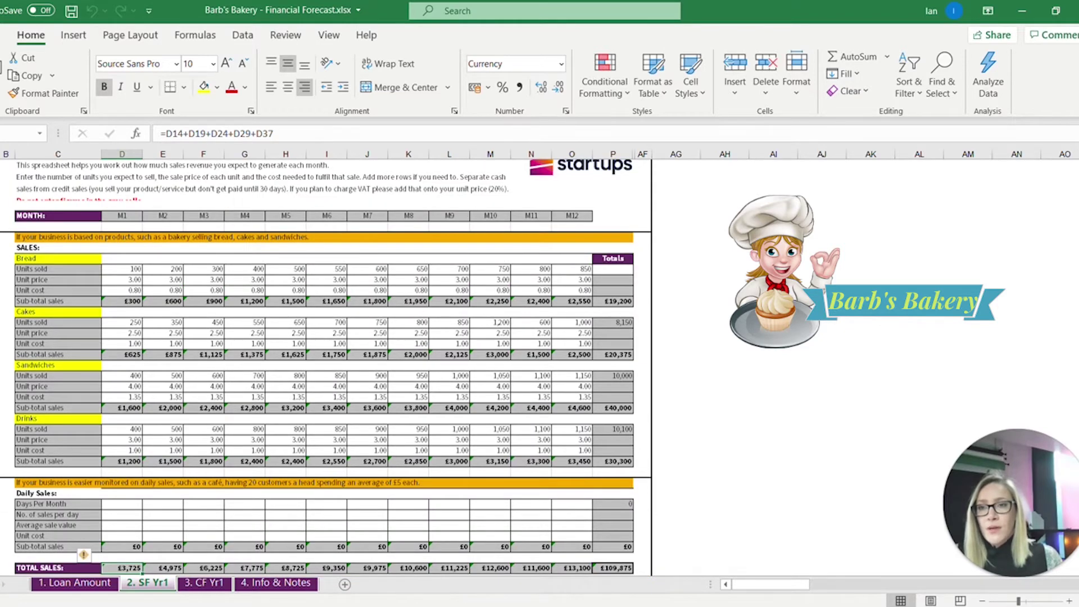
pyautogui.scroll(-3, 326, 365)
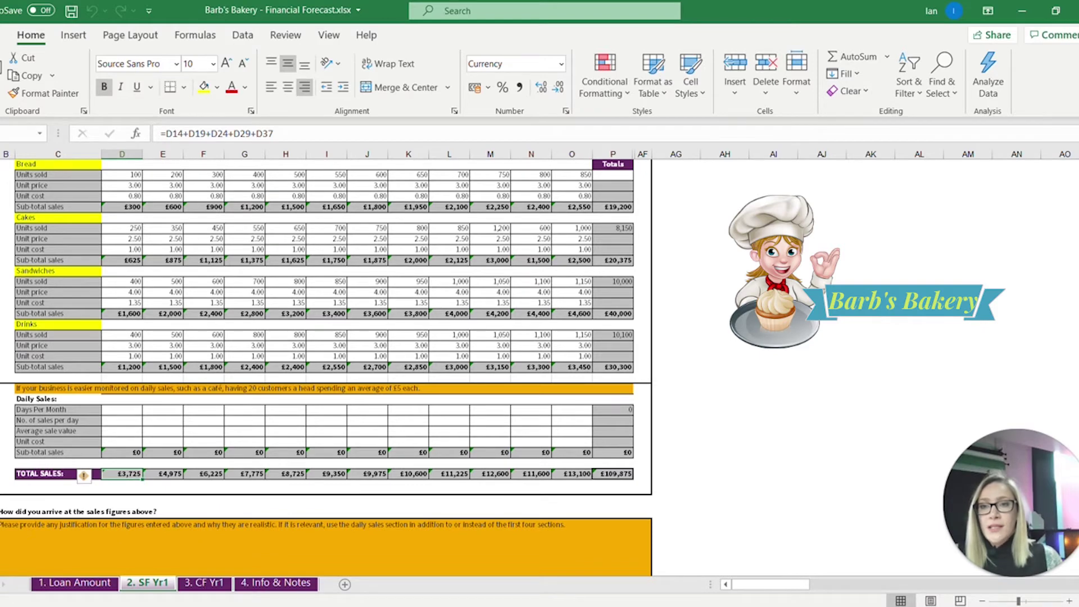
# Step: Examine the days per month and number of sales per day in the Daily Sales section of the Pete's Pizzeria forecast
pyautogui.scroll(1, 326, 354)
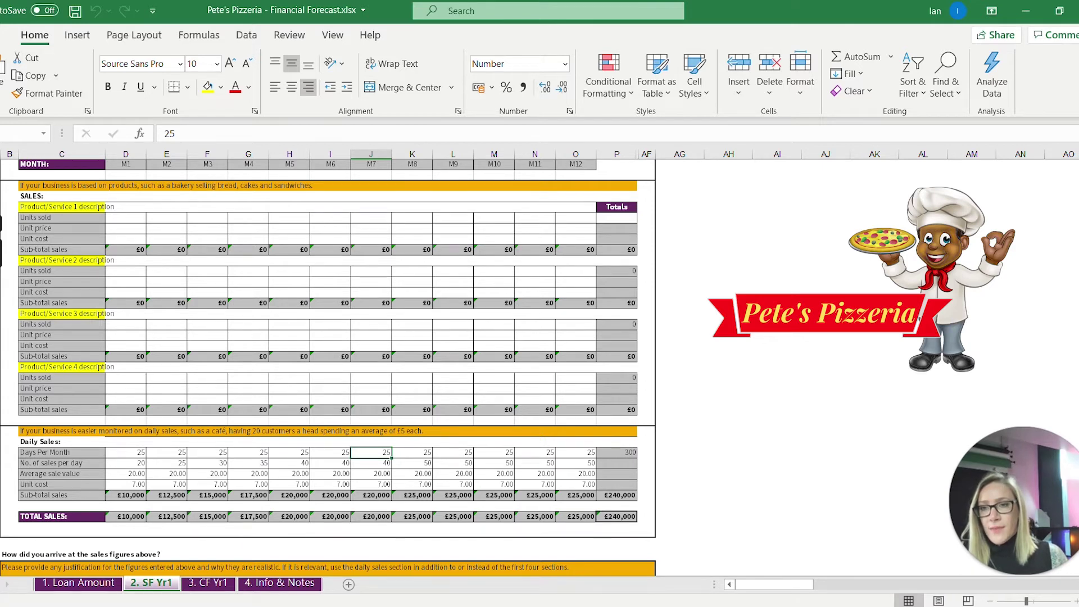
pyautogui.click(126, 452)
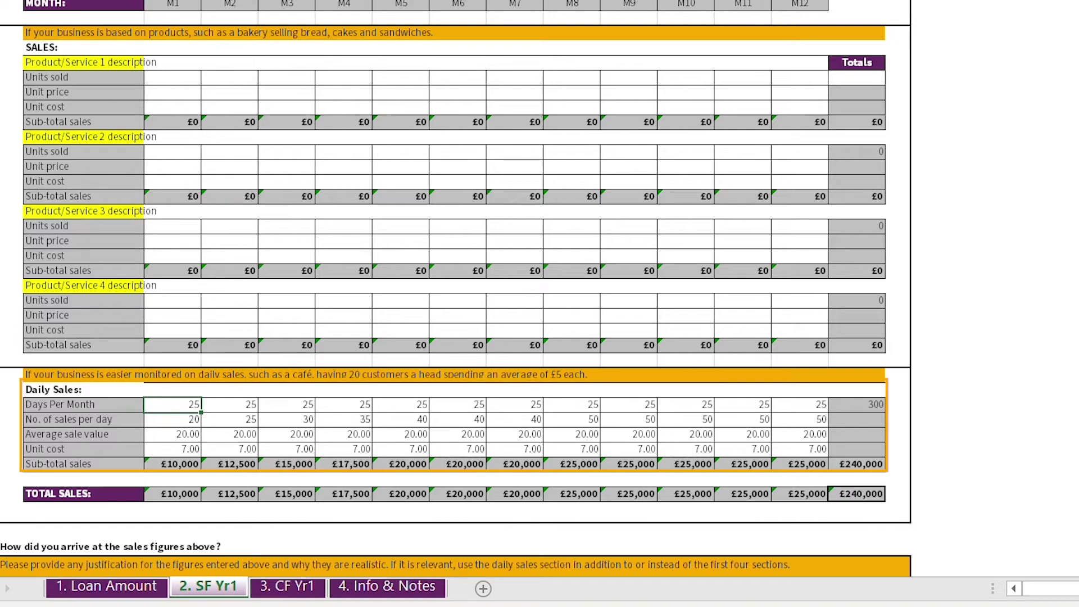
pyautogui.click(83, 419)
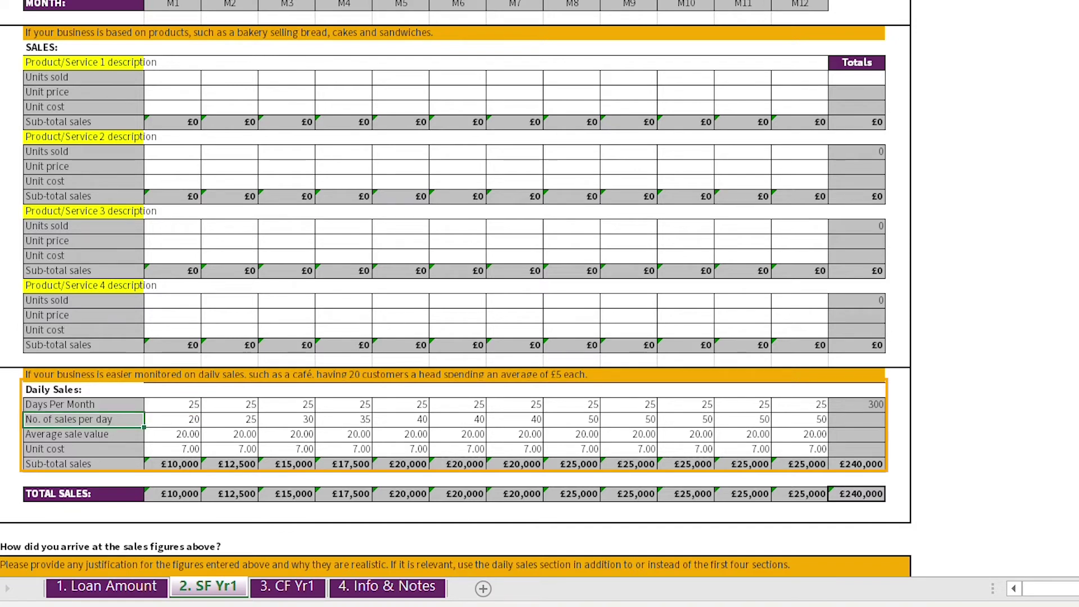
pyautogui.click(172, 419)
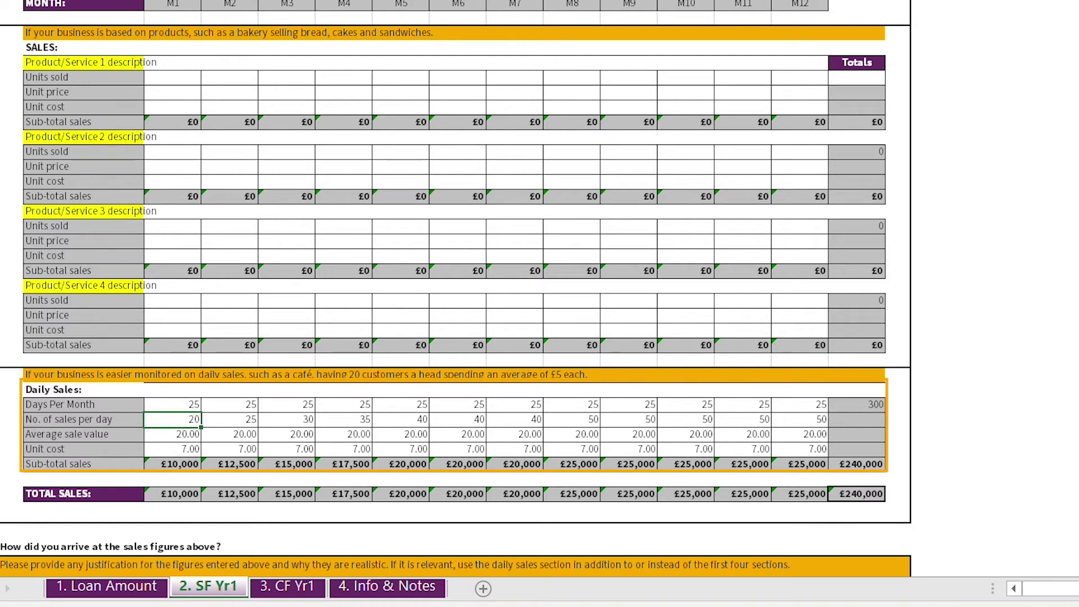
pyautogui.click(229, 419)
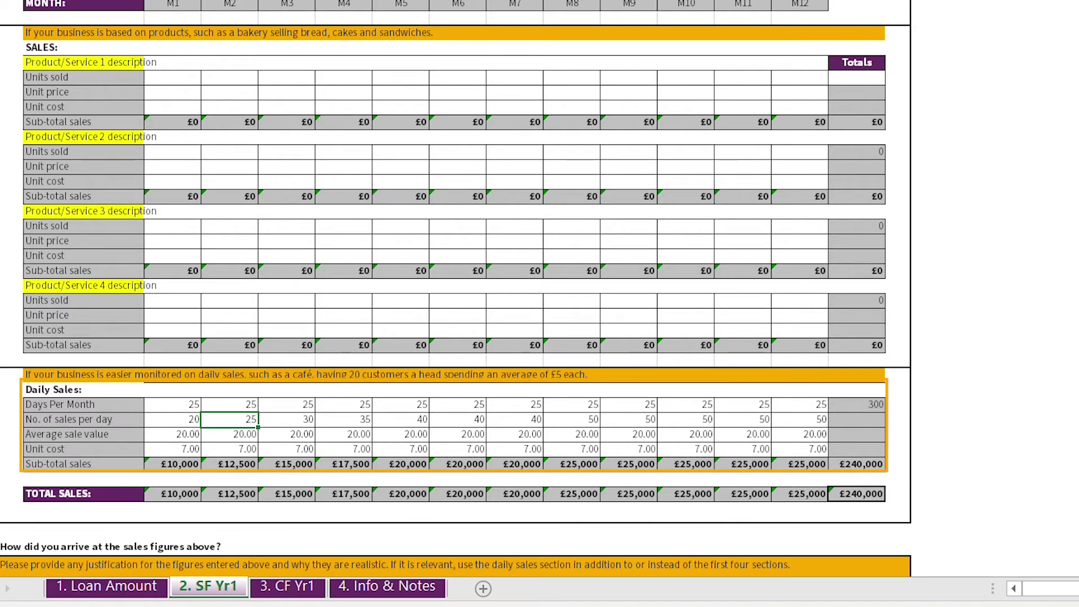
# Step: Examine the daily sales average sale value, unit cost and M1 sub-total, plus the yearly total sales figure
pyautogui.click(83, 434)
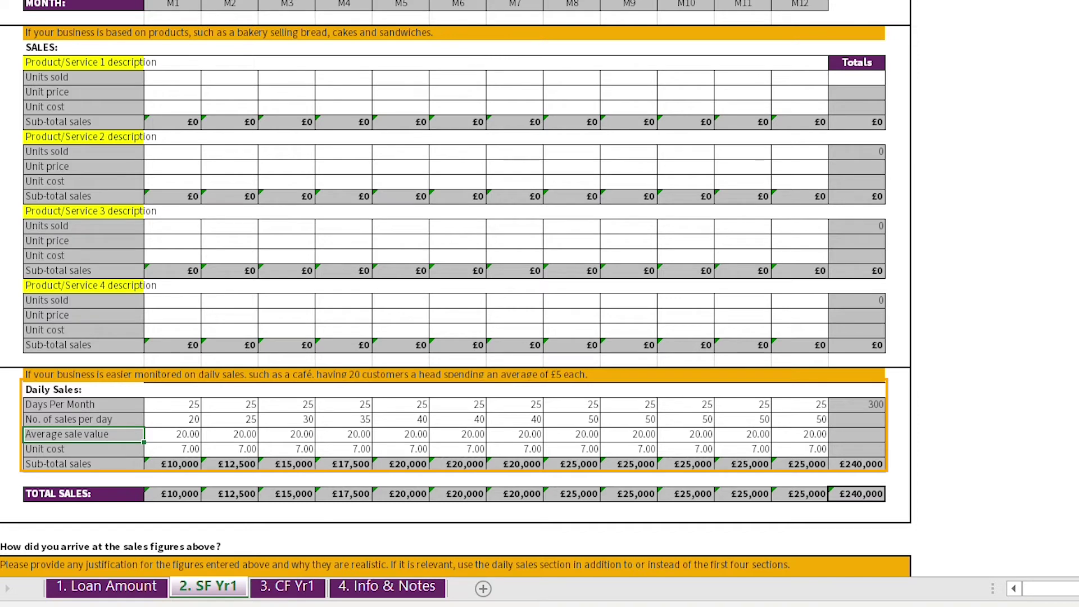
pyautogui.click(173, 433)
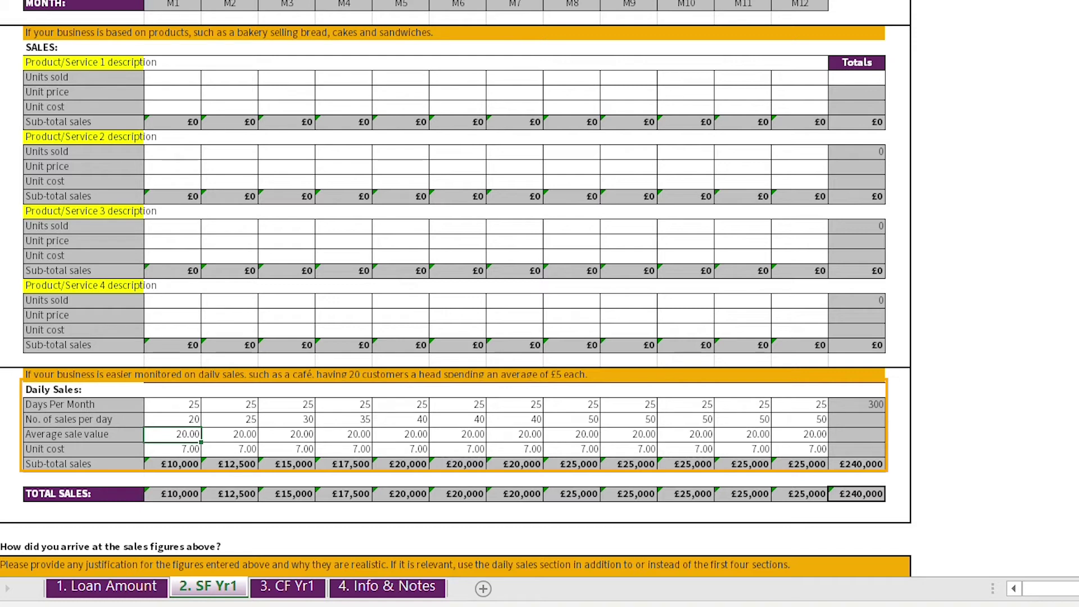
pyautogui.click(515, 434)
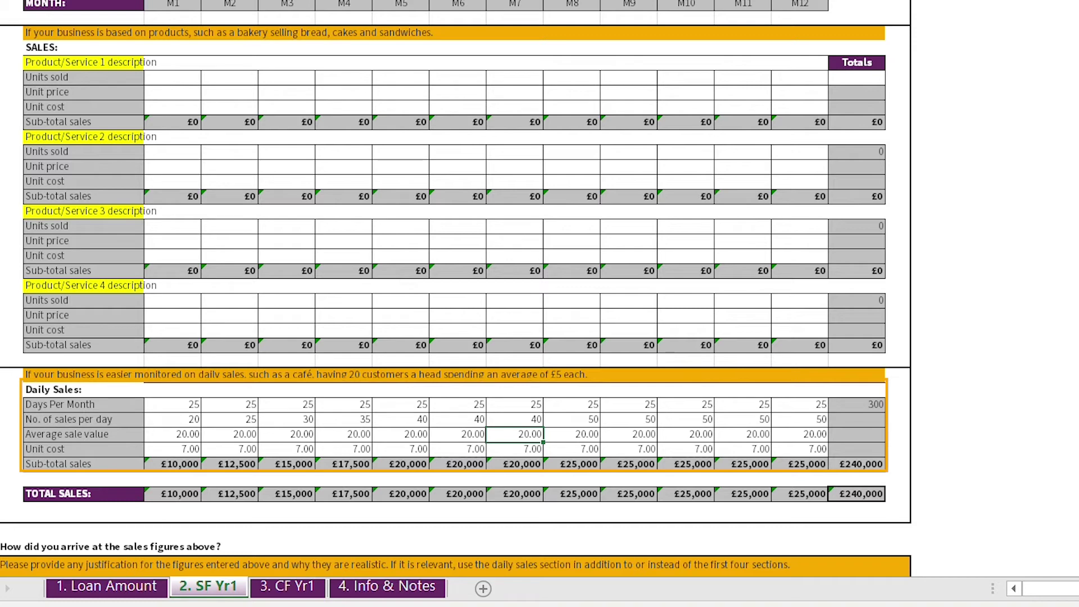
pyautogui.press('Tab')
pyautogui.write('20')
pyautogui.press('Return')
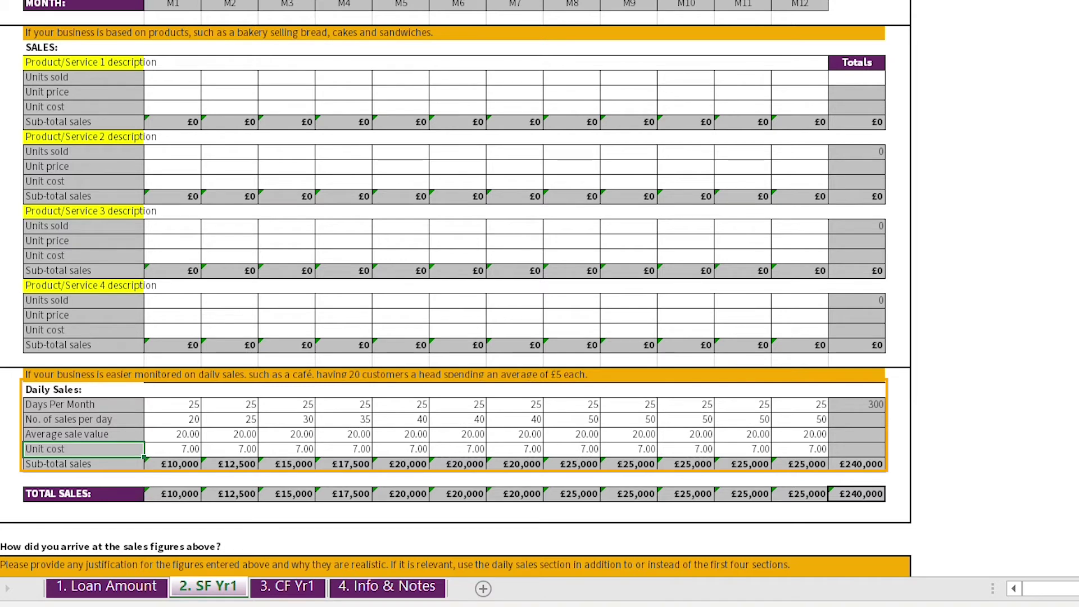
pyautogui.click(172, 433)
pyautogui.click(173, 448)
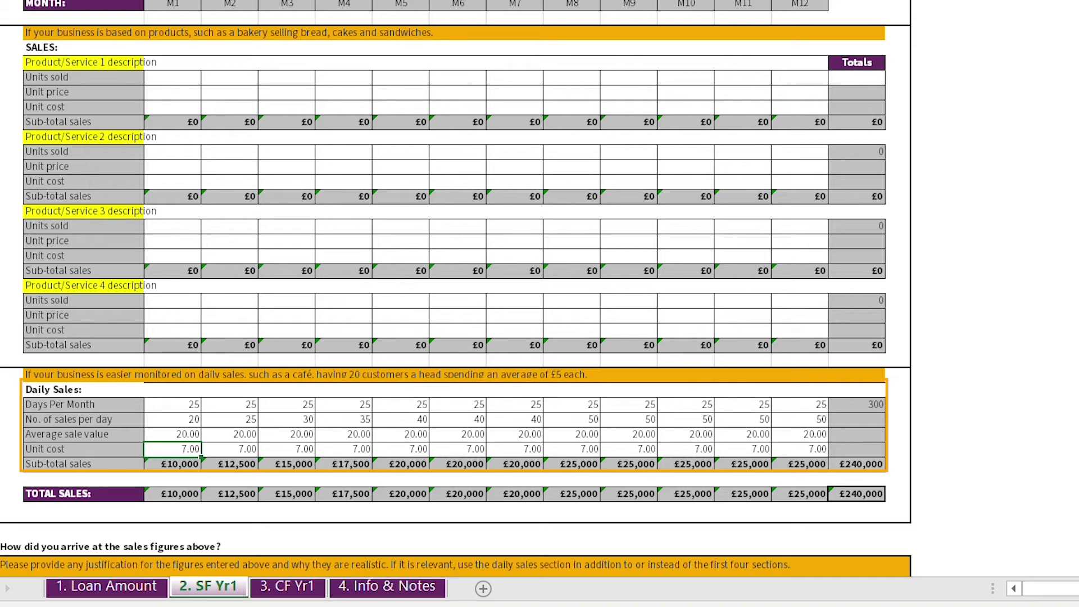
pyautogui.click(173, 465)
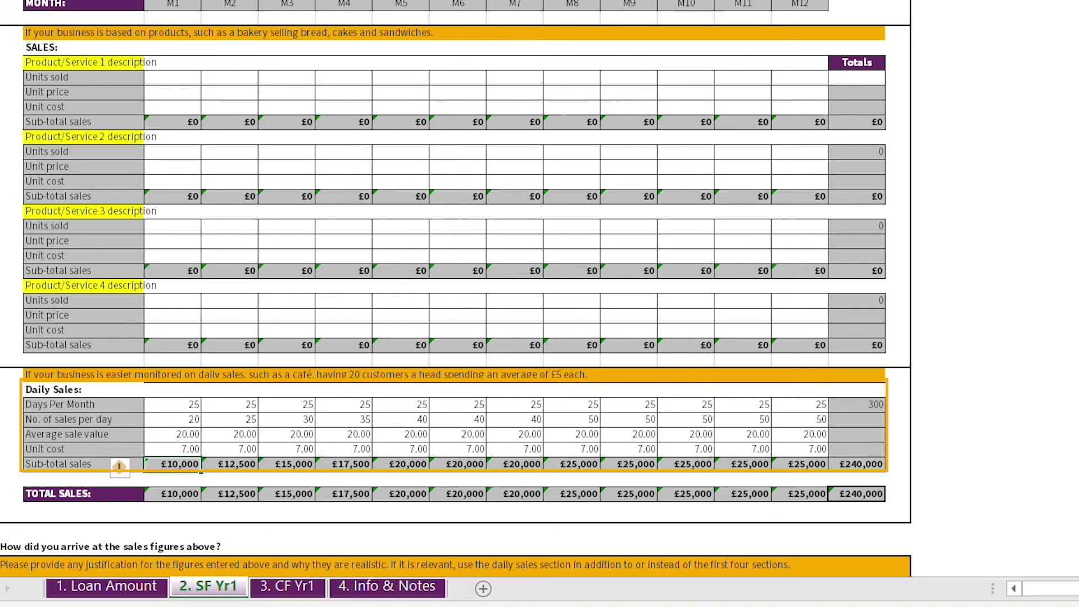
pyautogui.click(856, 494)
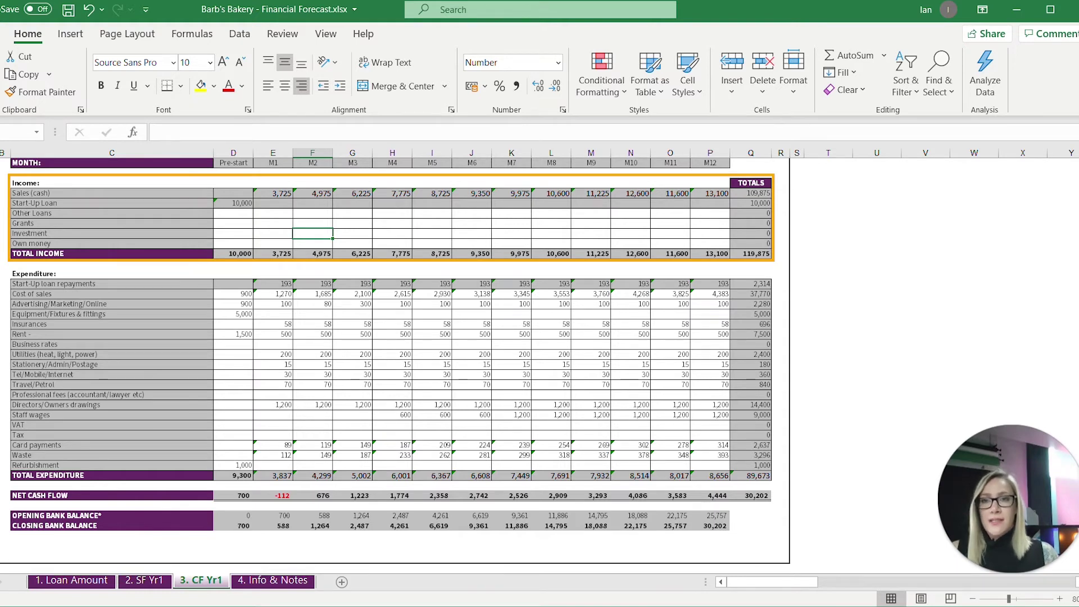
# Step: In the Barb's Bakery year 1 cash flow, inspect the formulas behind the pre-start Start-Up Loan and M1 cash sales
pyautogui.click(233, 204)
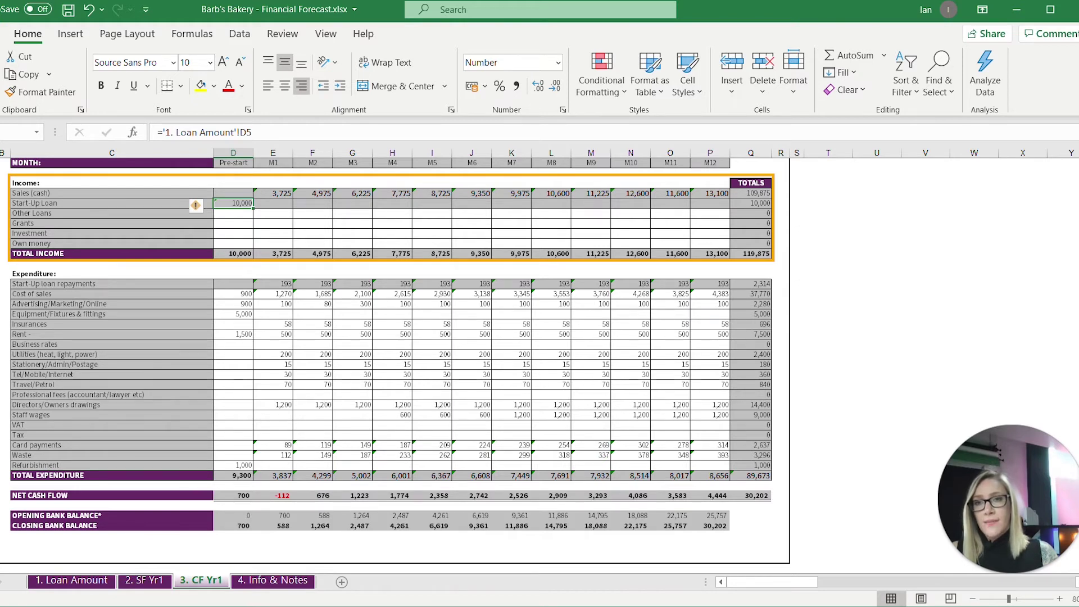
pyautogui.click(273, 193)
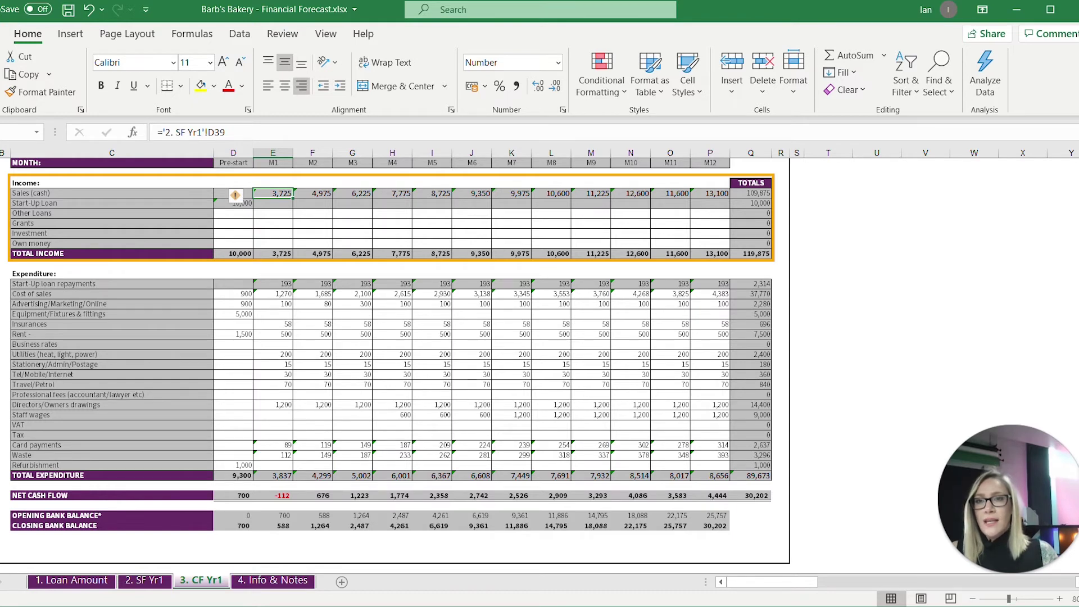
# Step: Try a pre-start Investment of 5,000 to check its effect on total income, and clear the entry
pyautogui.click(233, 233)
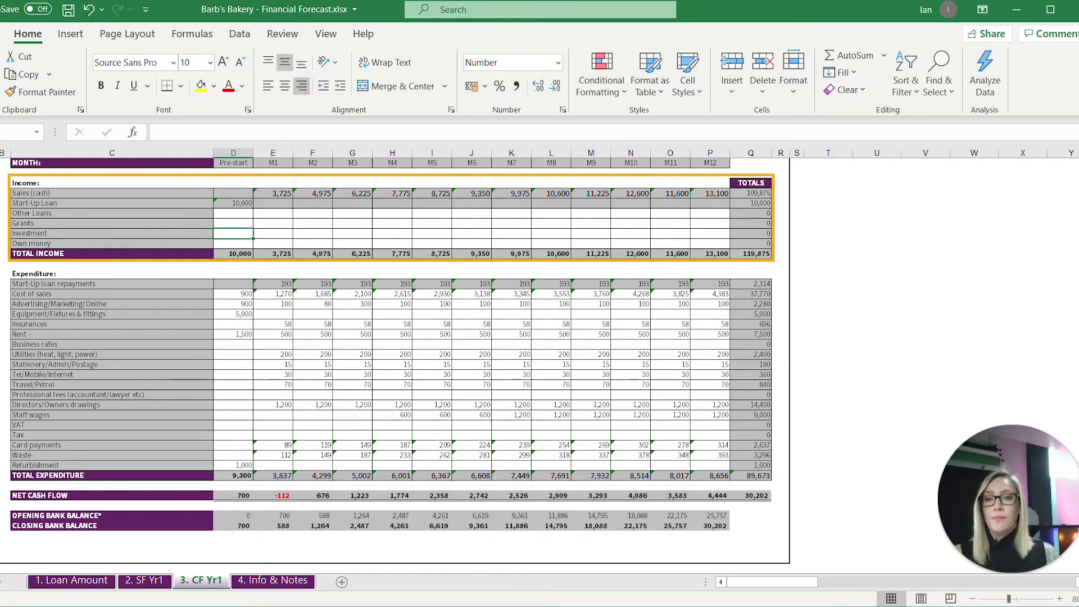
pyautogui.write('5000')
pyautogui.press('Tab')
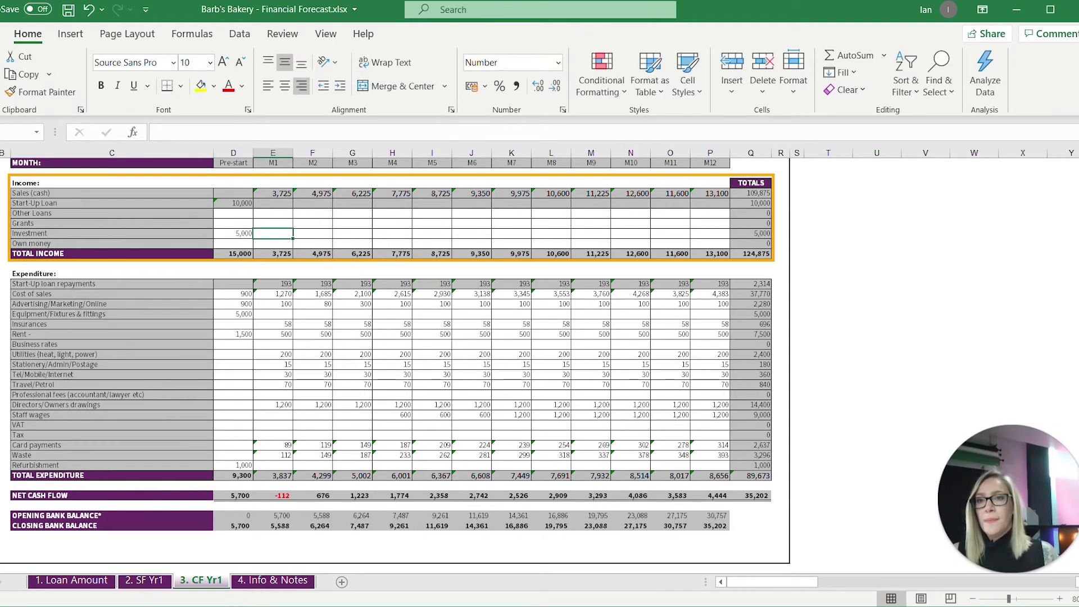
pyautogui.click(233, 254)
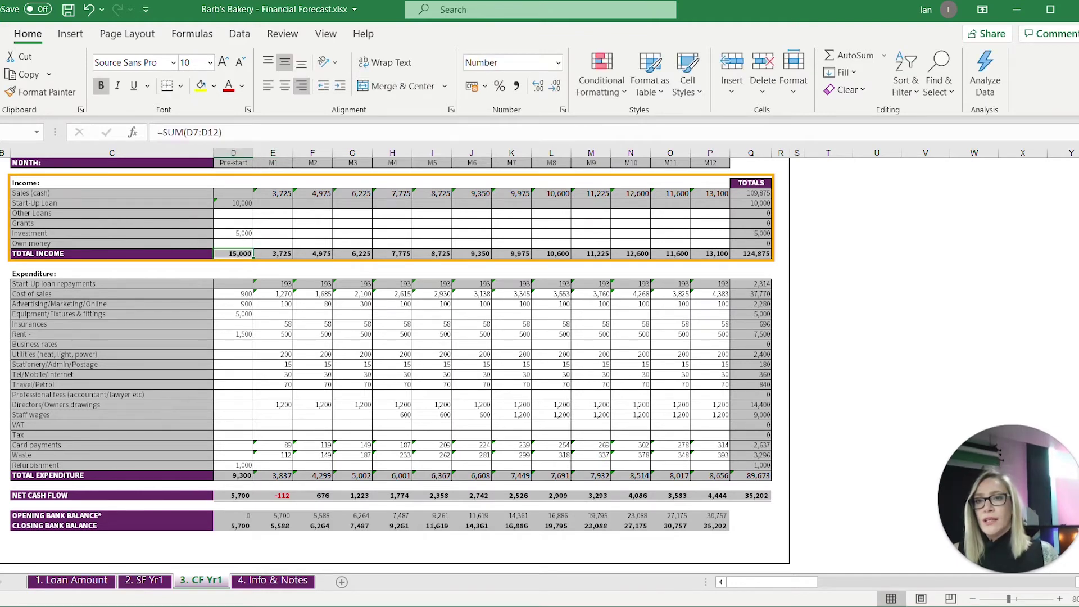
pyautogui.click(233, 234)
pyautogui.press('BackSpace')
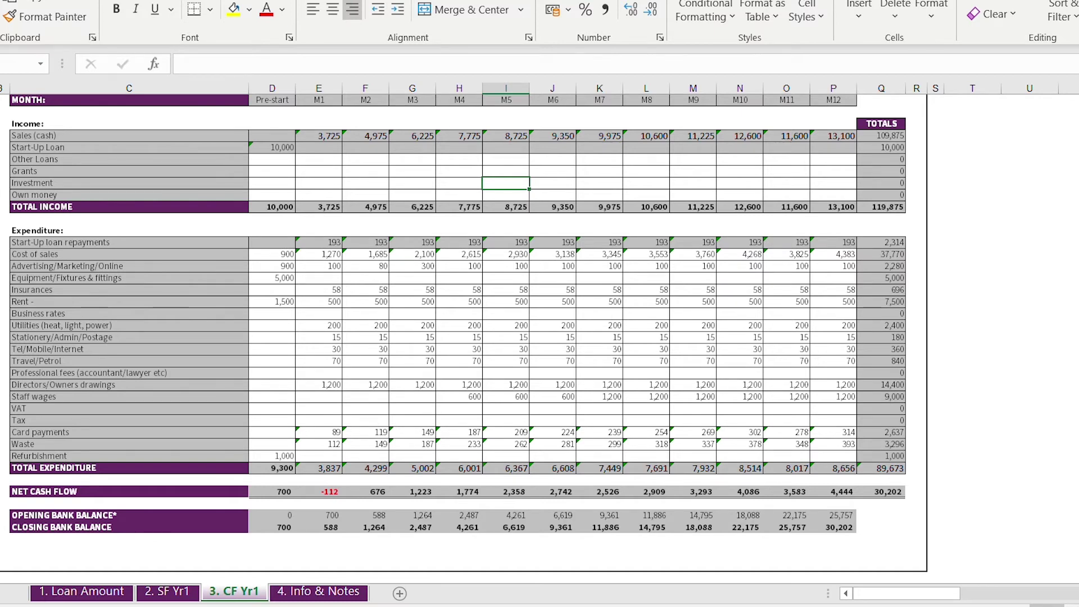
# Step: Inspect the formulas behind the M1 and M5 Start-Up loan repayments and the pre-start Start-Up Loan income
pyautogui.click(318, 242)
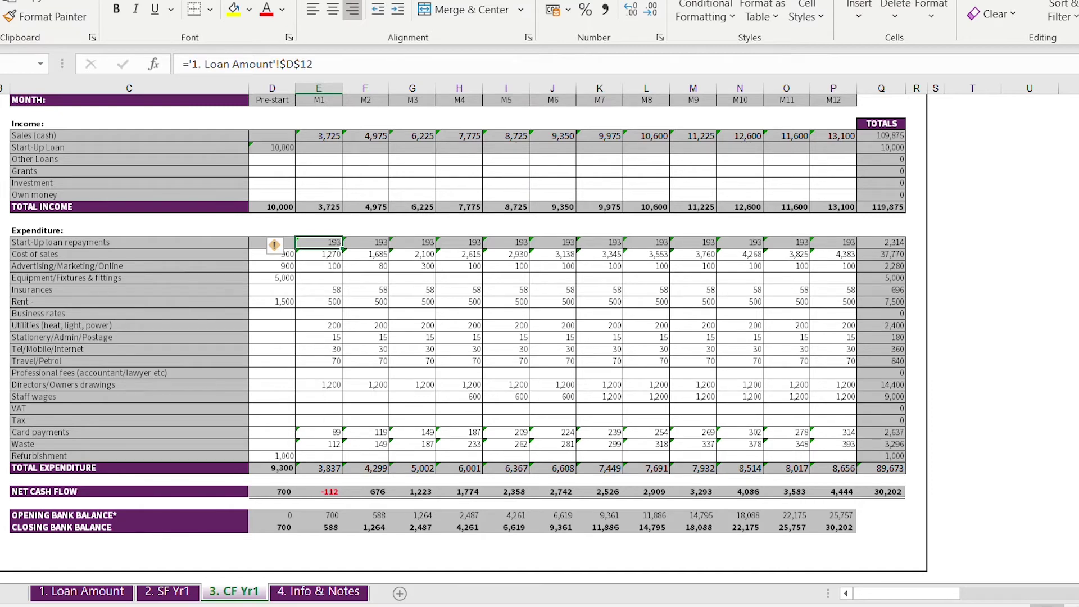
pyautogui.click(506, 243)
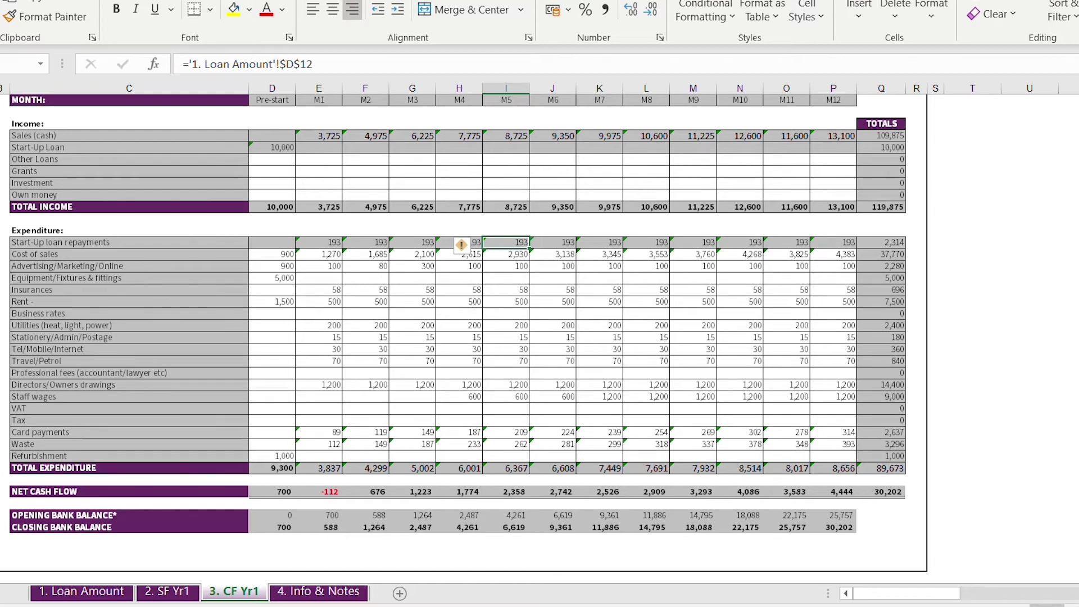
pyautogui.click(272, 148)
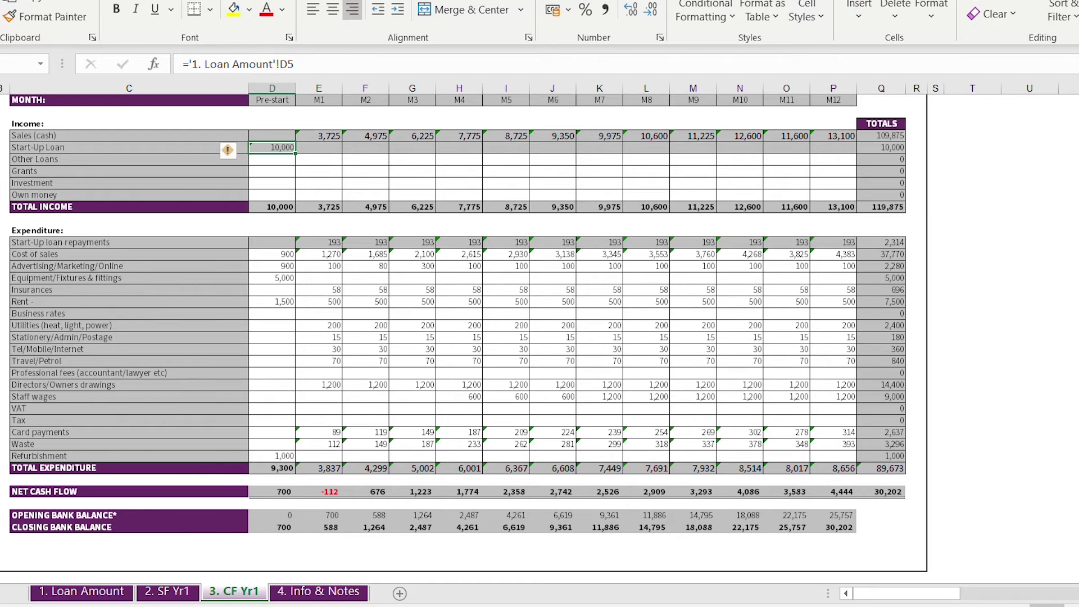
# Step: Examine the pre-start expenditure entries for utilities, business rates, equipment, cost of sales and refurbishment
pyautogui.click(272, 326)
pyautogui.click(271, 313)
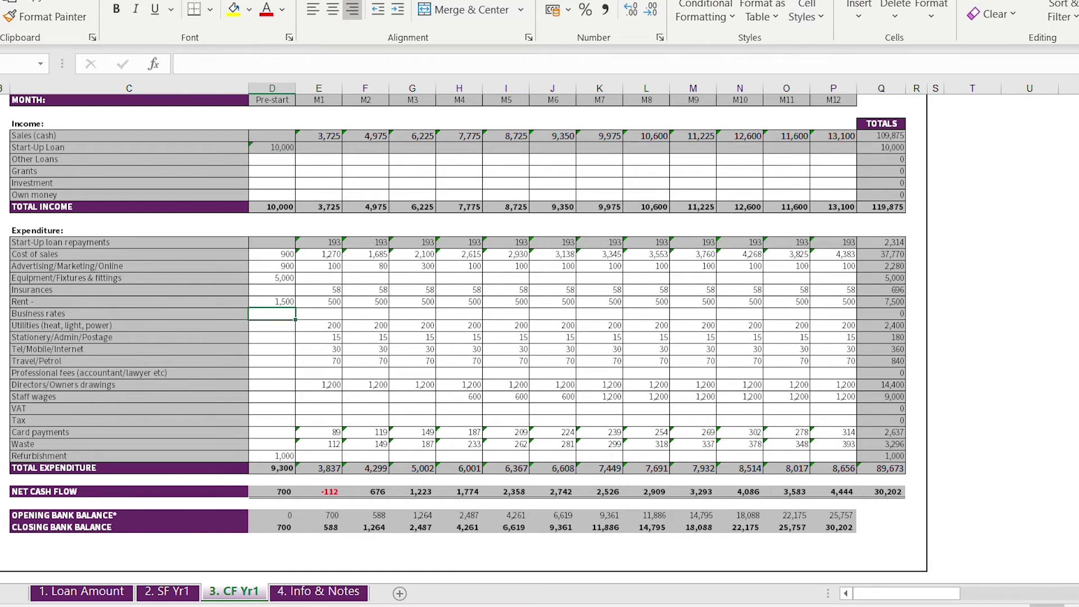
pyautogui.click(272, 277)
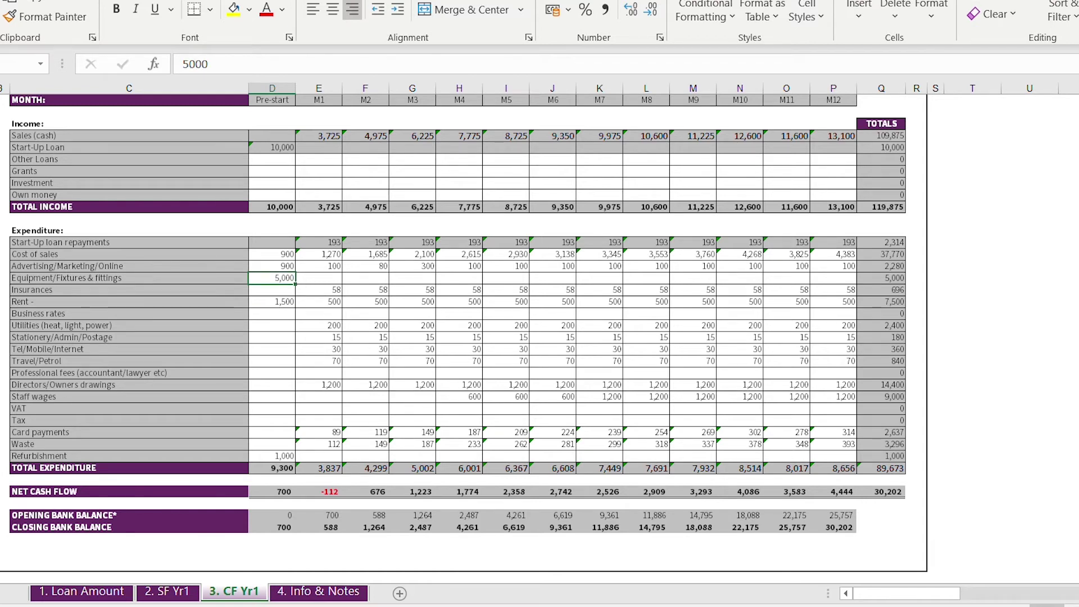
pyautogui.click(272, 254)
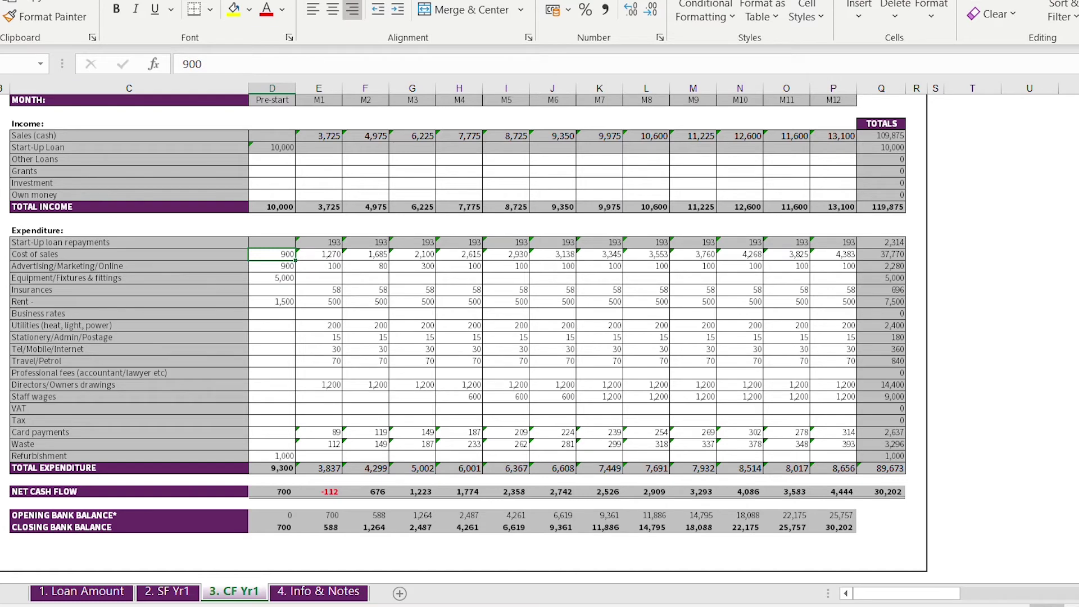
pyautogui.click(272, 456)
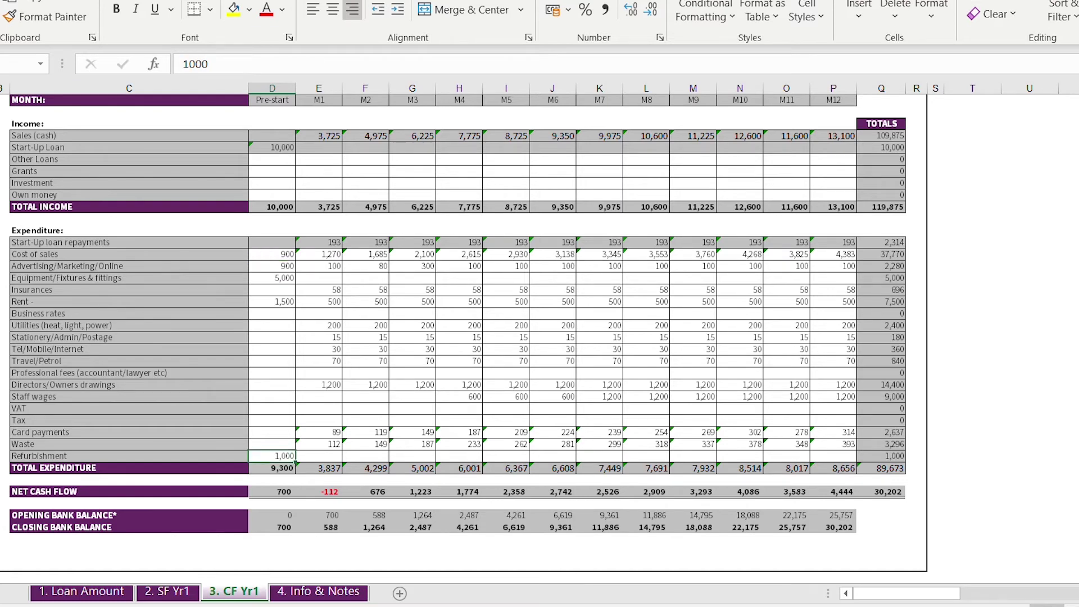
# Step: Inspect the formulas behind the pre-start total expenditure, net cash flow and closing bank balance
pyautogui.click(272, 468)
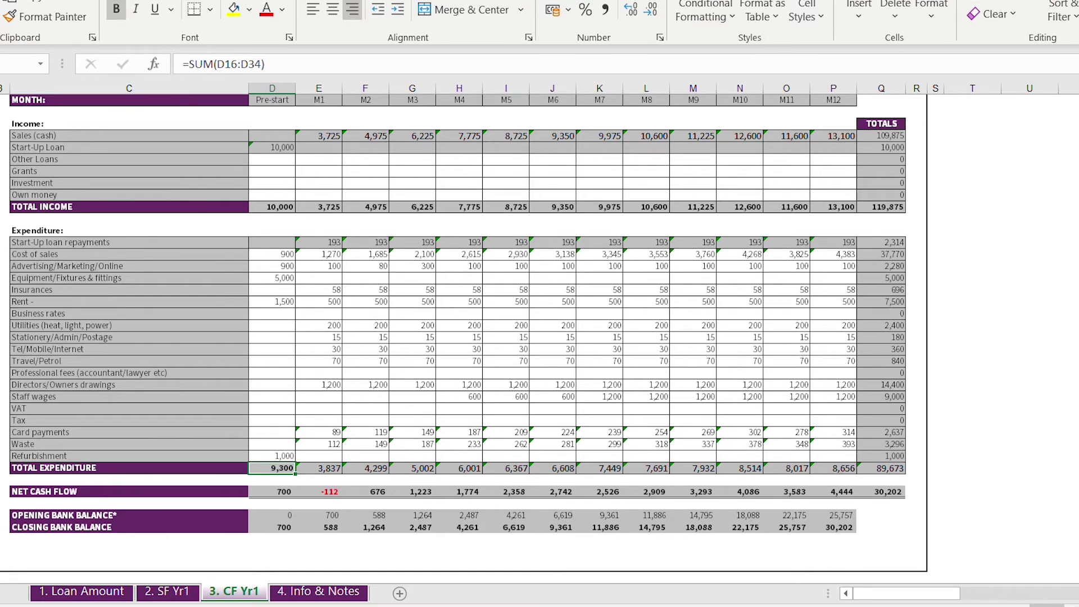
pyautogui.click(272, 491)
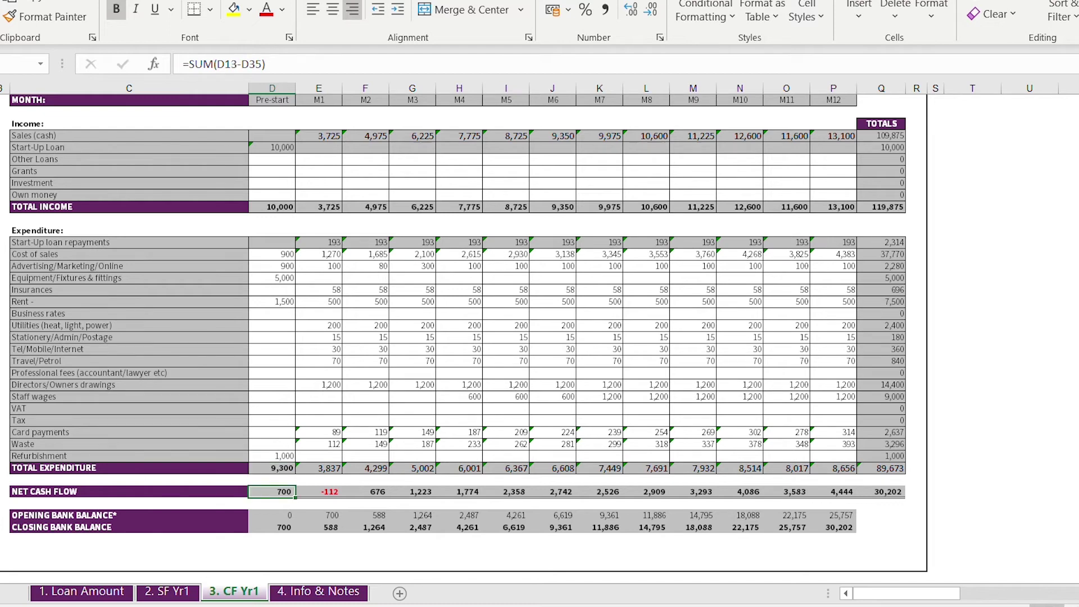
pyautogui.click(272, 527)
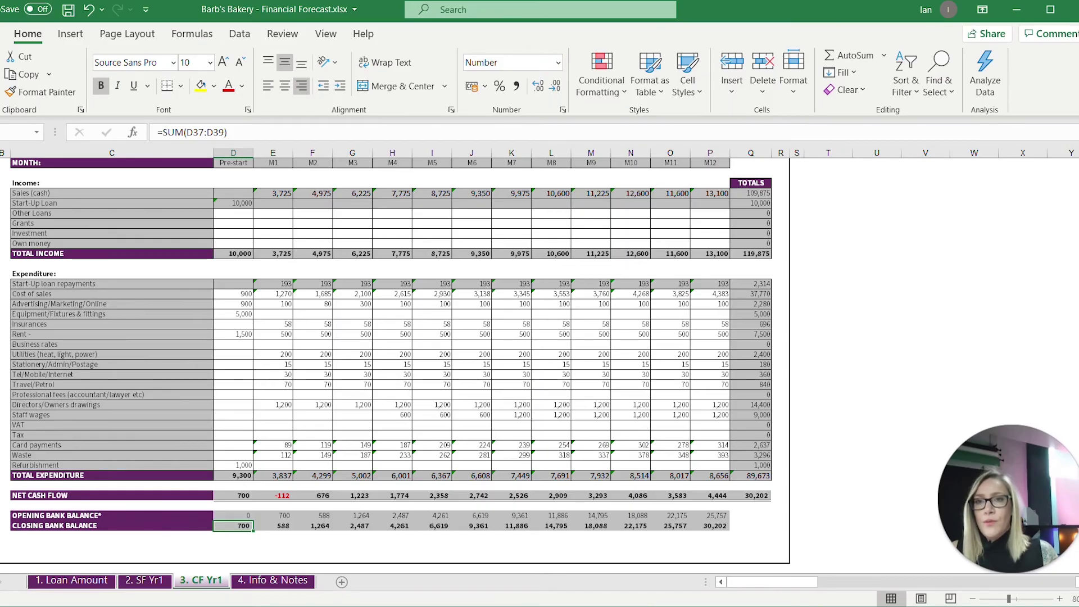
# Step: Inspect the M1 cost of sales formula and compare the advertising/marketing entries for M1 and M2
pyautogui.click(273, 162)
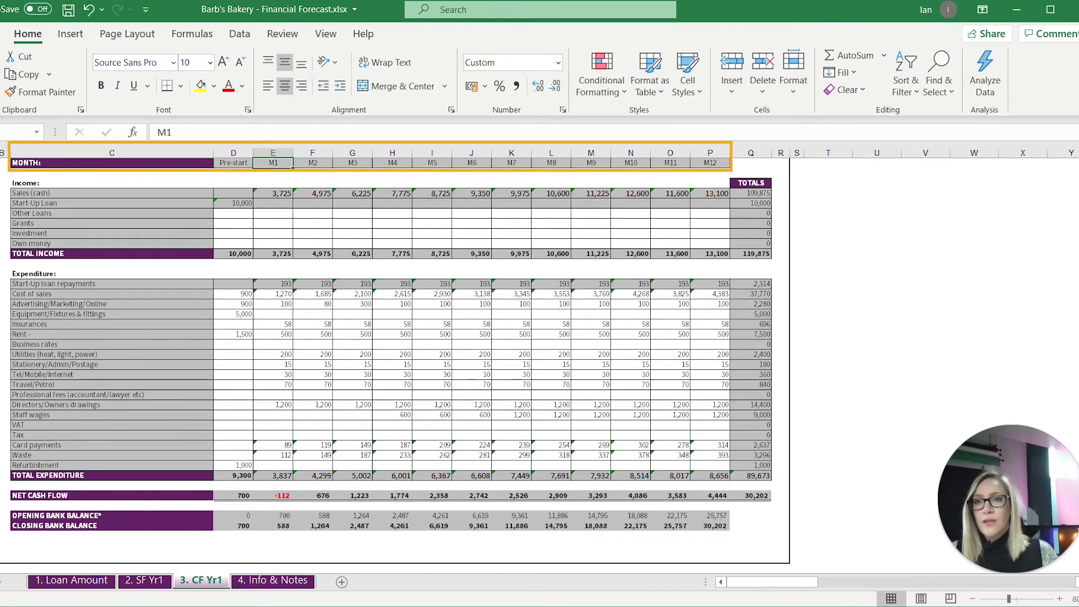
pyautogui.click(273, 294)
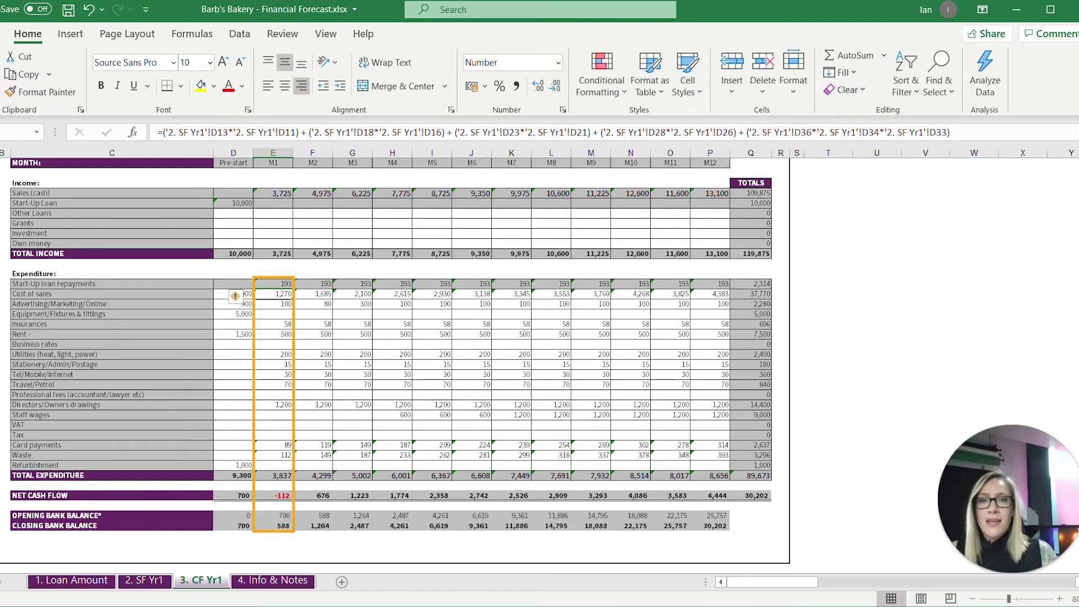
pyautogui.click(274, 304)
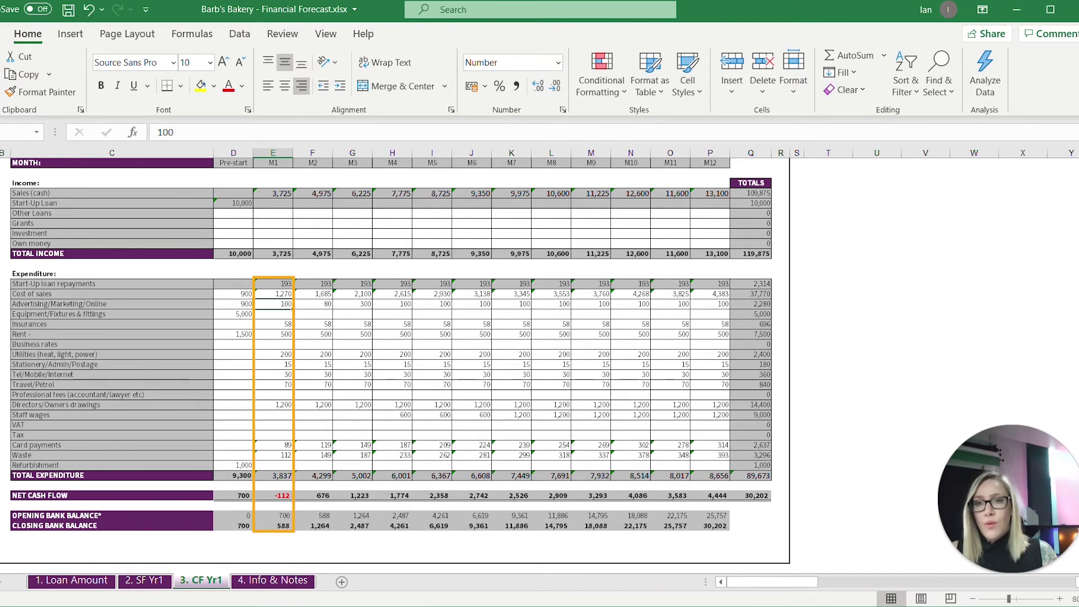
pyautogui.click(313, 304)
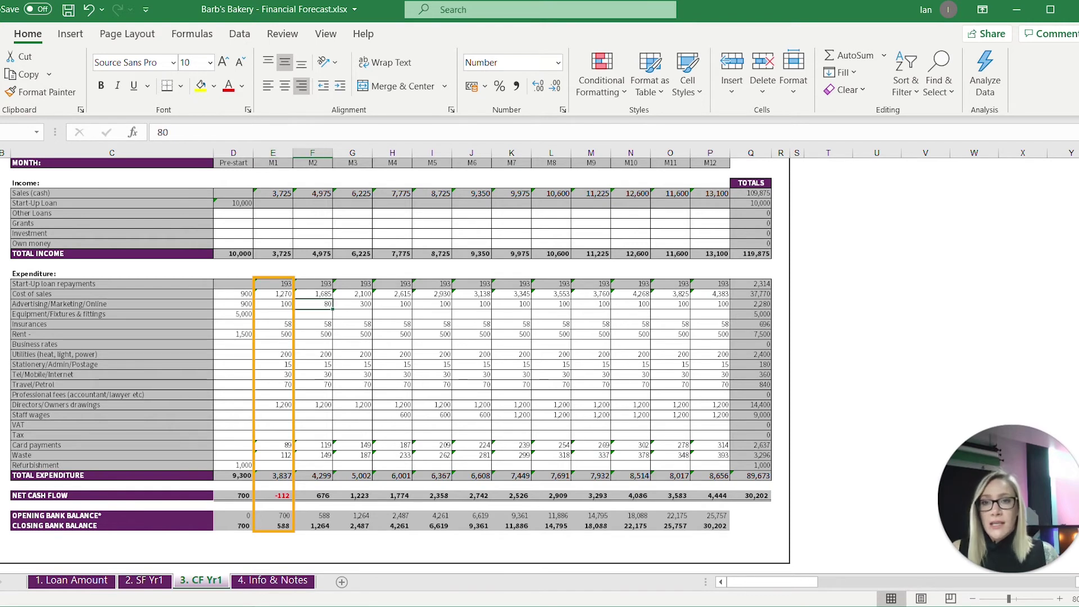
pyautogui.click(273, 304)
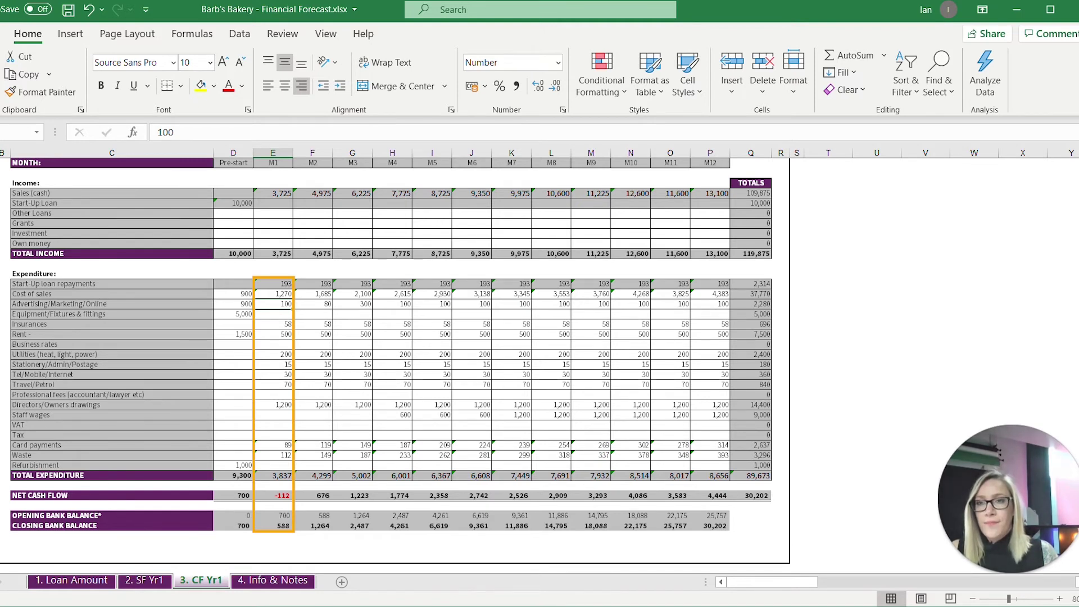
# Step: Examine the M1 entries for equipment, business rates, rent, utilities and travel, plus the pre-start equipment cost
pyautogui.click(273, 315)
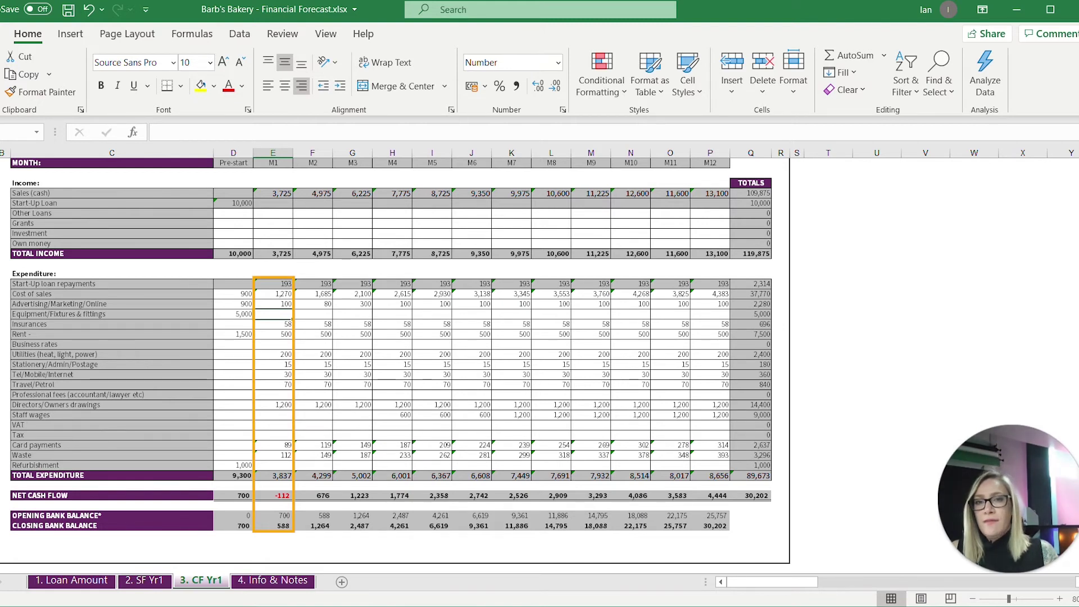
pyautogui.click(233, 314)
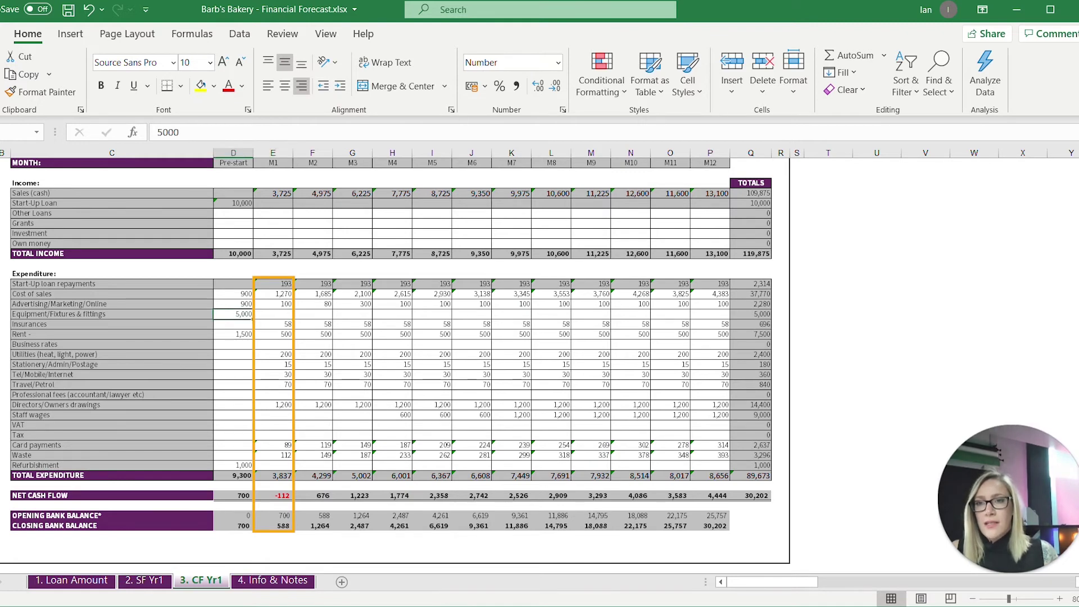
pyautogui.click(273, 345)
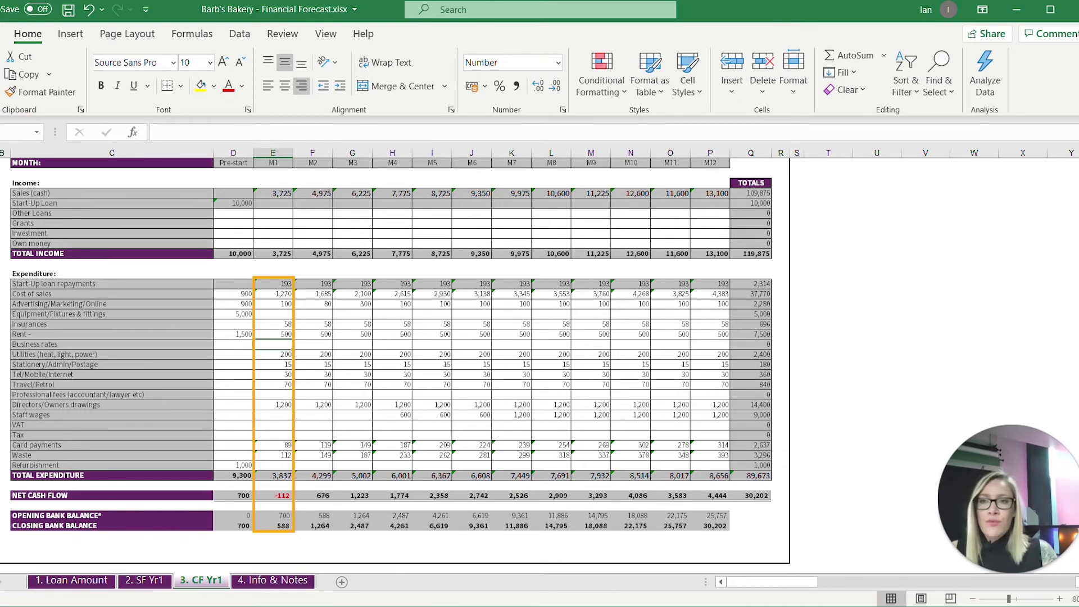
pyautogui.click(273, 334)
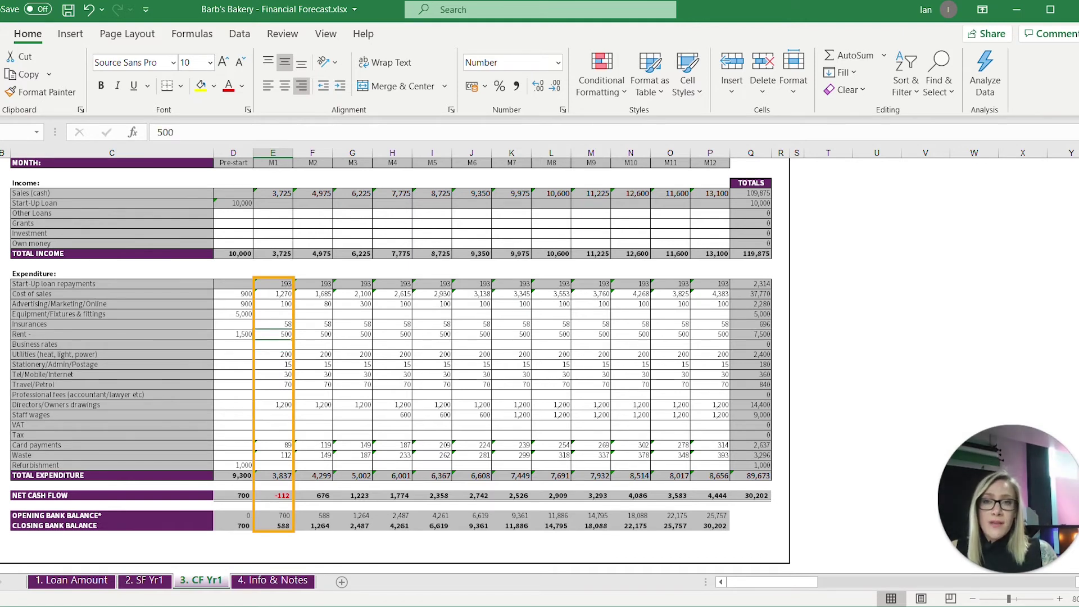
pyautogui.click(287, 354)
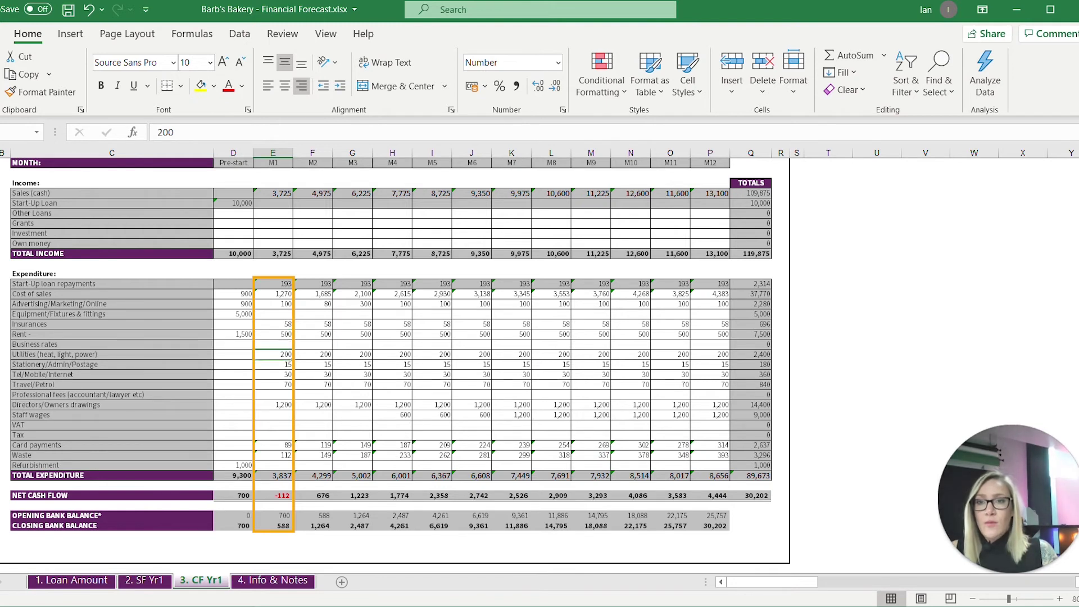
pyautogui.click(273, 385)
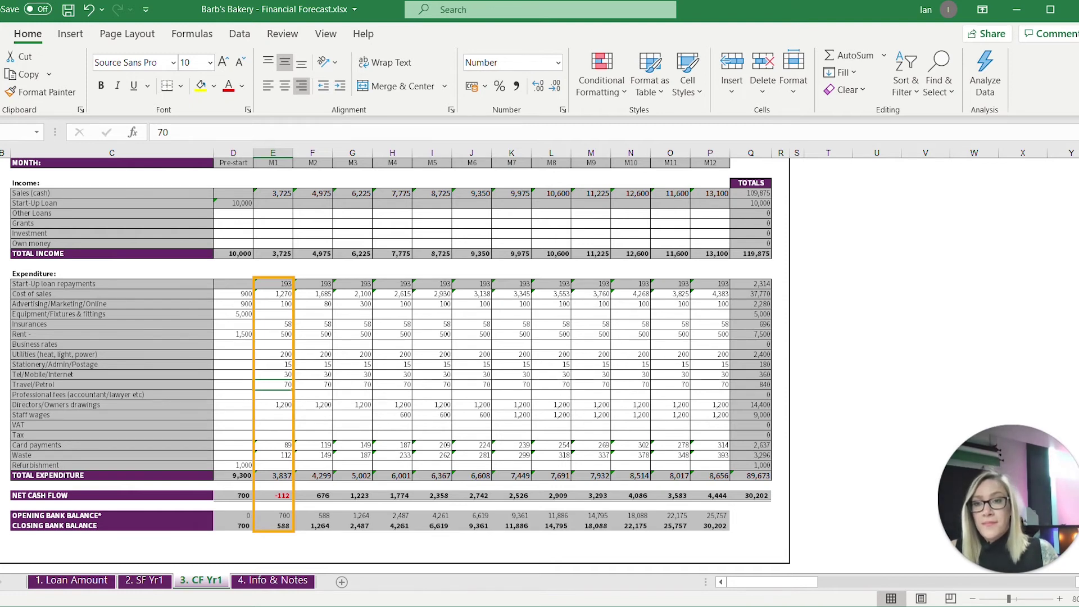
# Step: Examine the total income and expenditure rows and inspect the formulas behind the M1 net cash flow and the pre-start and M1 closing balances
pyautogui.click(233, 475)
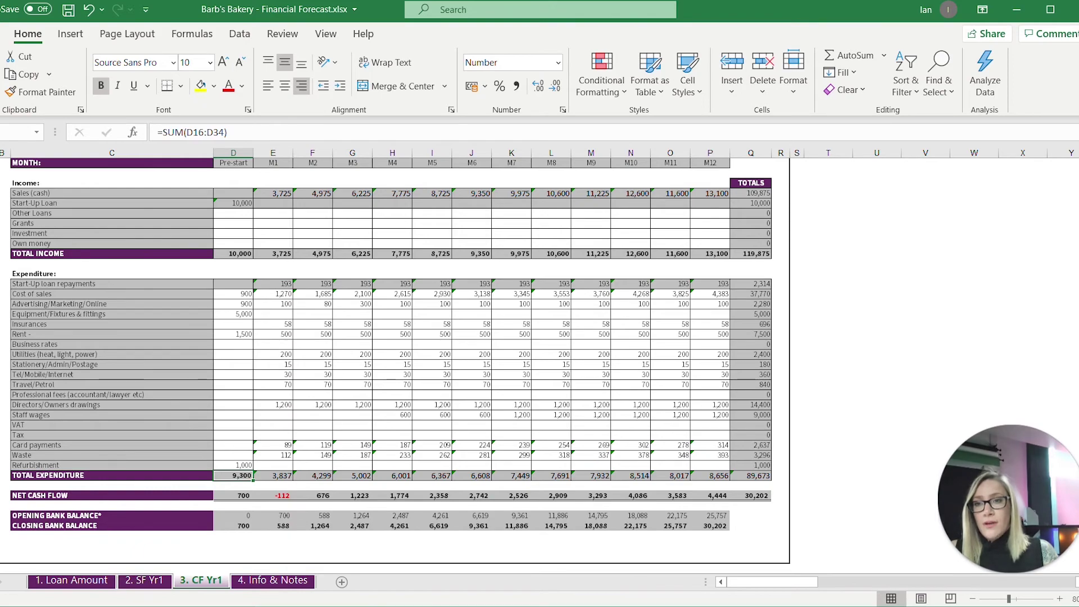
pyautogui.scroll(-1, 393, 365)
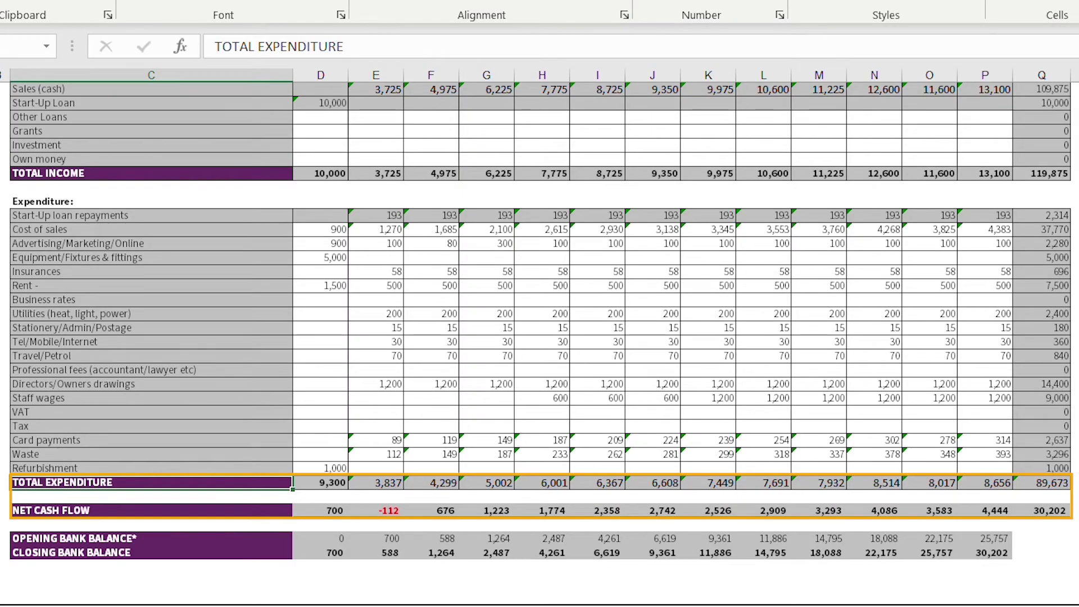
pyautogui.click(151, 173)
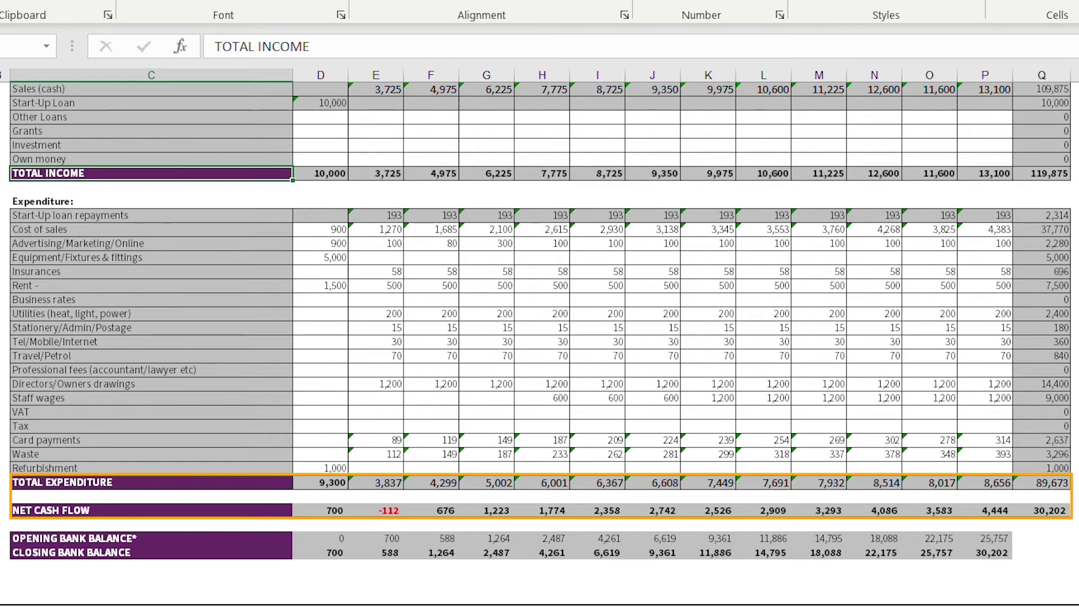
pyautogui.click(376, 510)
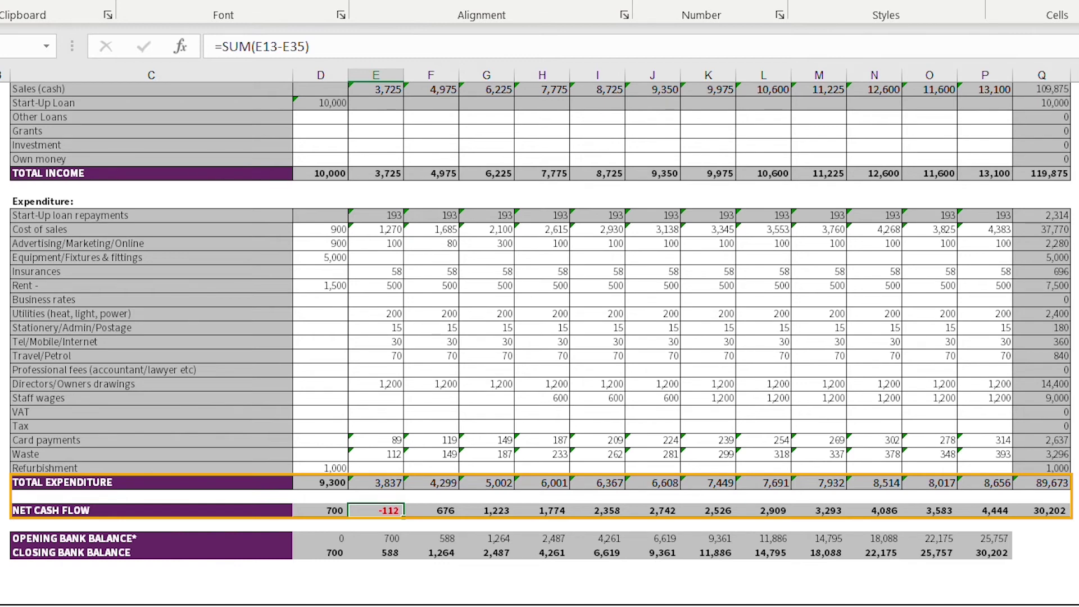
pyautogui.click(320, 553)
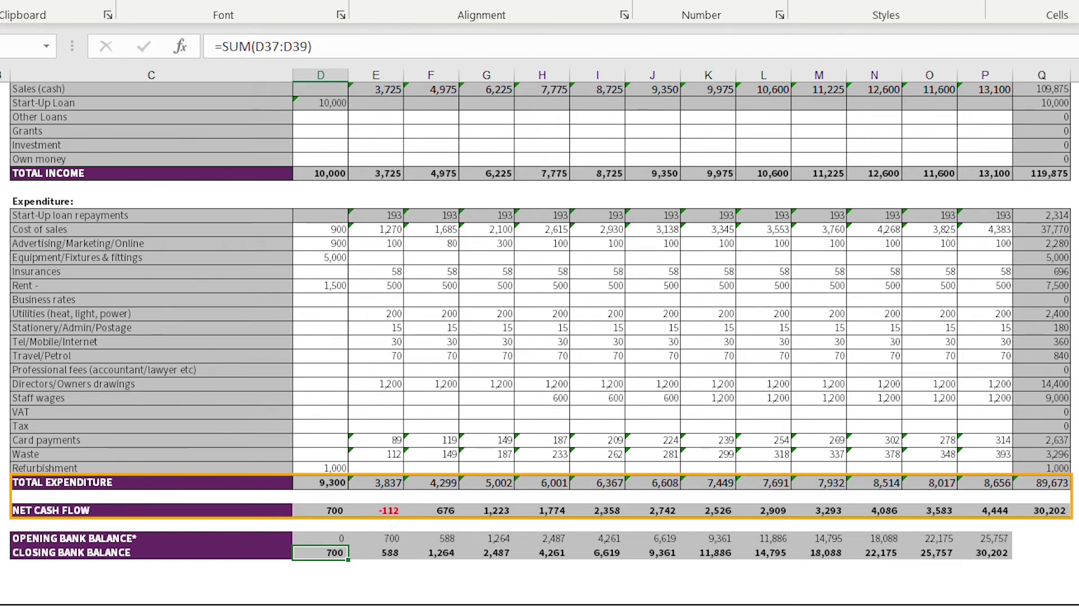
pyautogui.click(376, 553)
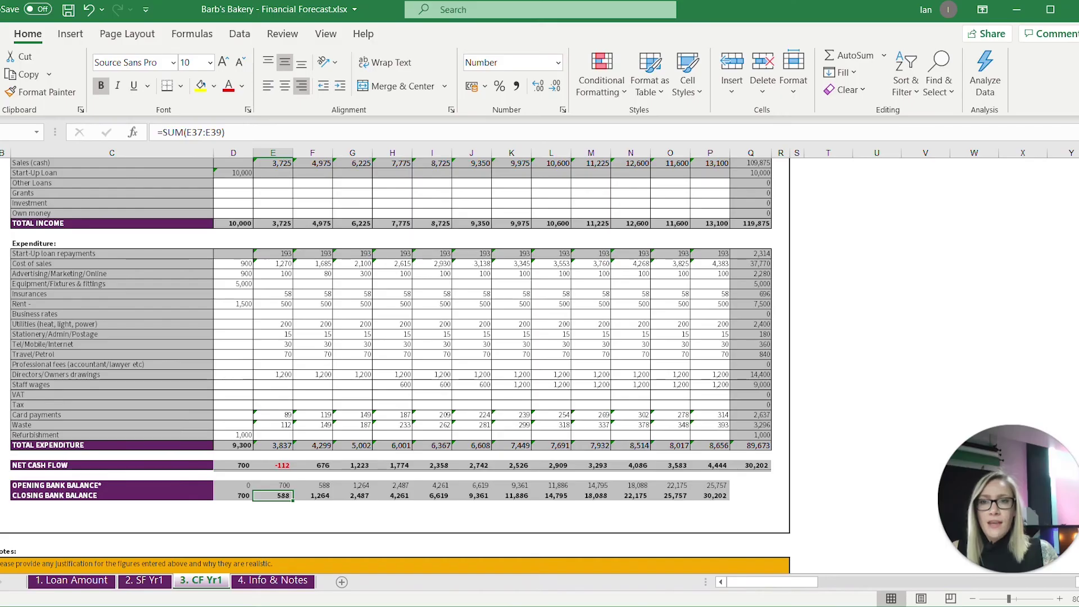
# Step: Try an M1 Equipment/Fixtures & fittings cost of 1,000 to check its effect on the closing bank balances, and clear the entry
pyautogui.click(375, 258)
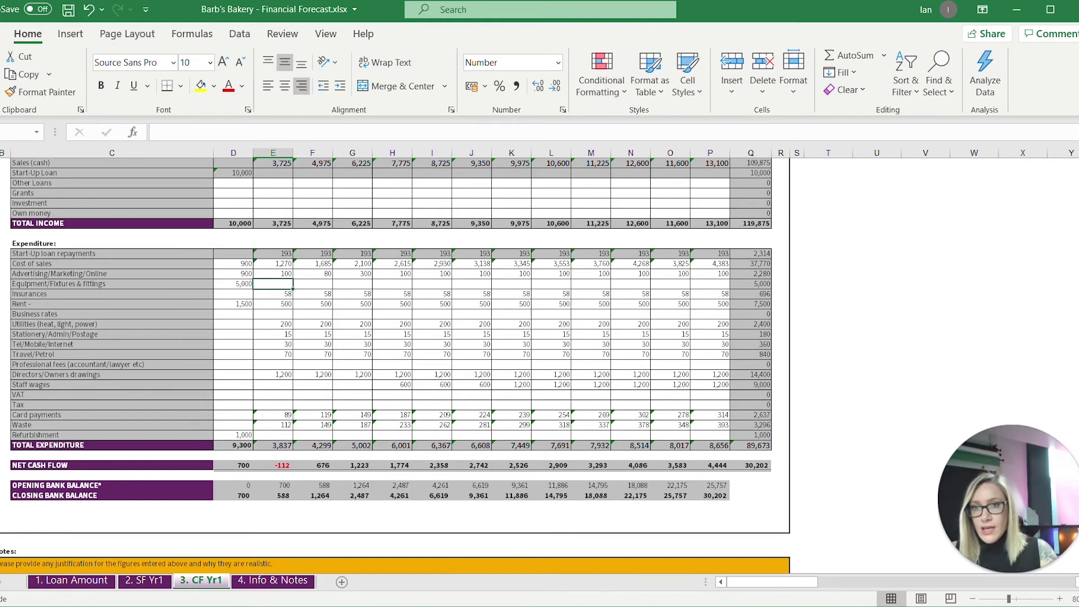
pyautogui.write('1000')
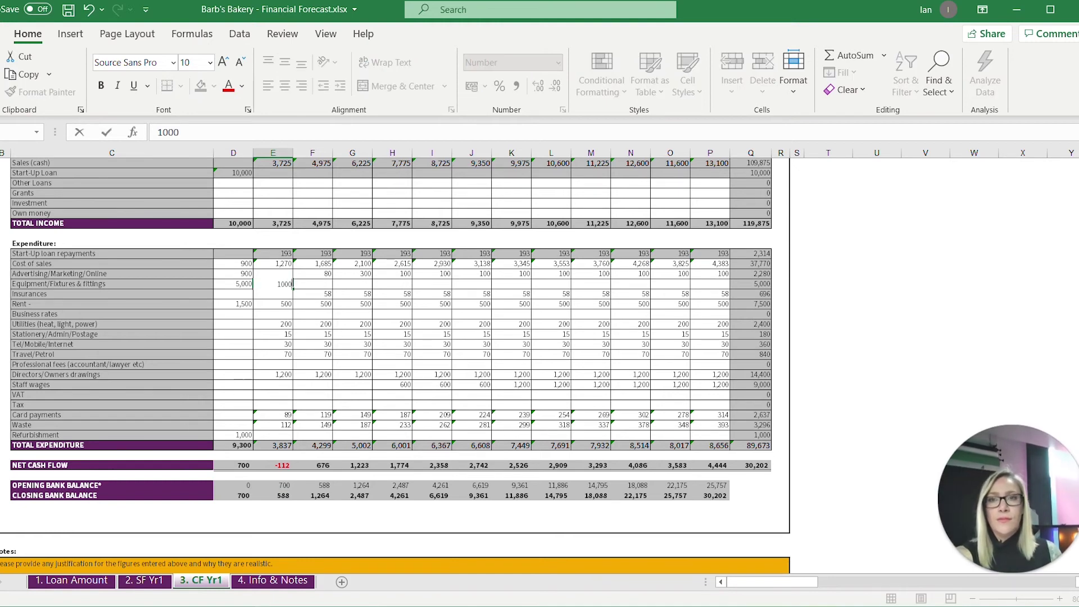
pyautogui.click(272, 354)
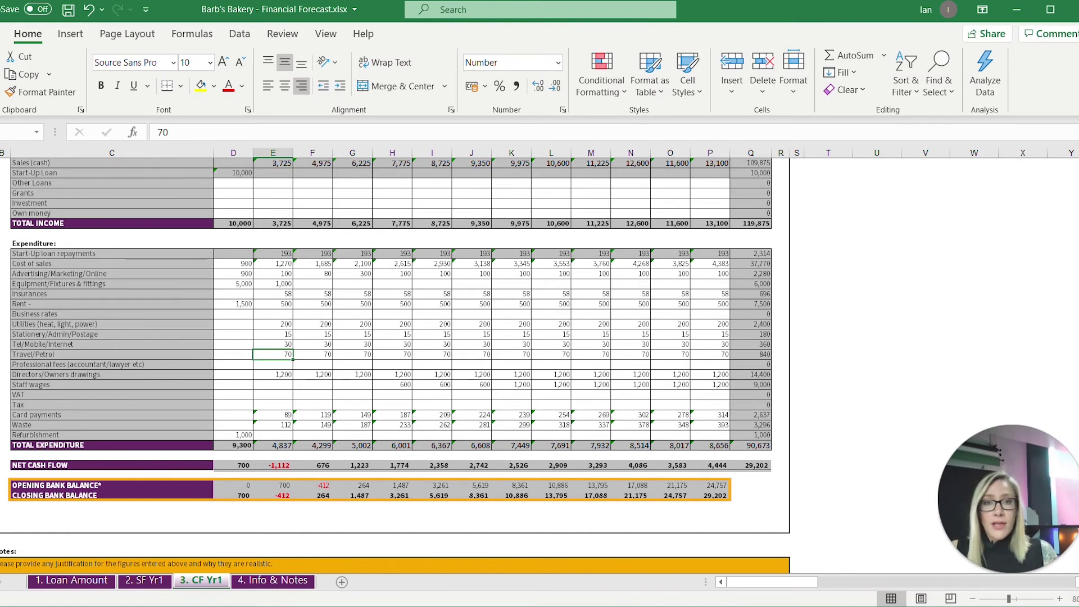
pyautogui.click(312, 495)
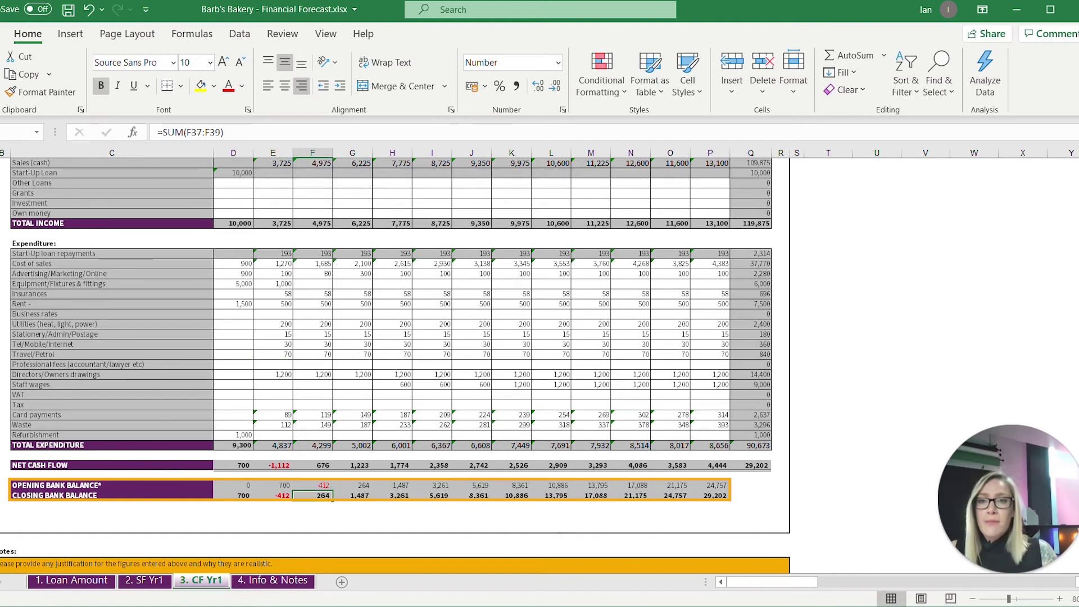
pyautogui.click(273, 495)
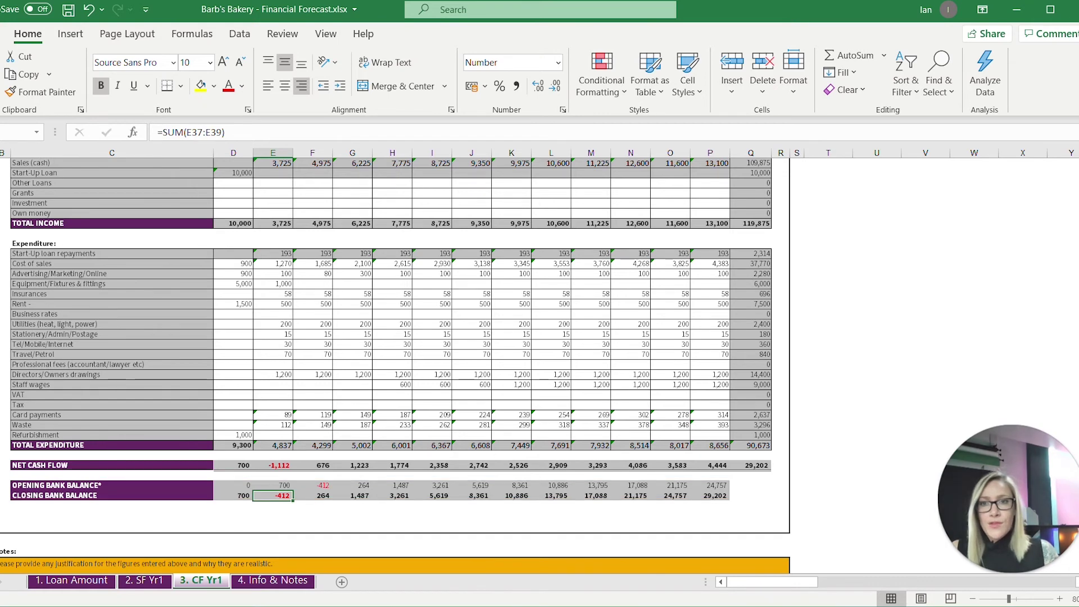
pyautogui.click(273, 283)
pyautogui.press('Delete')
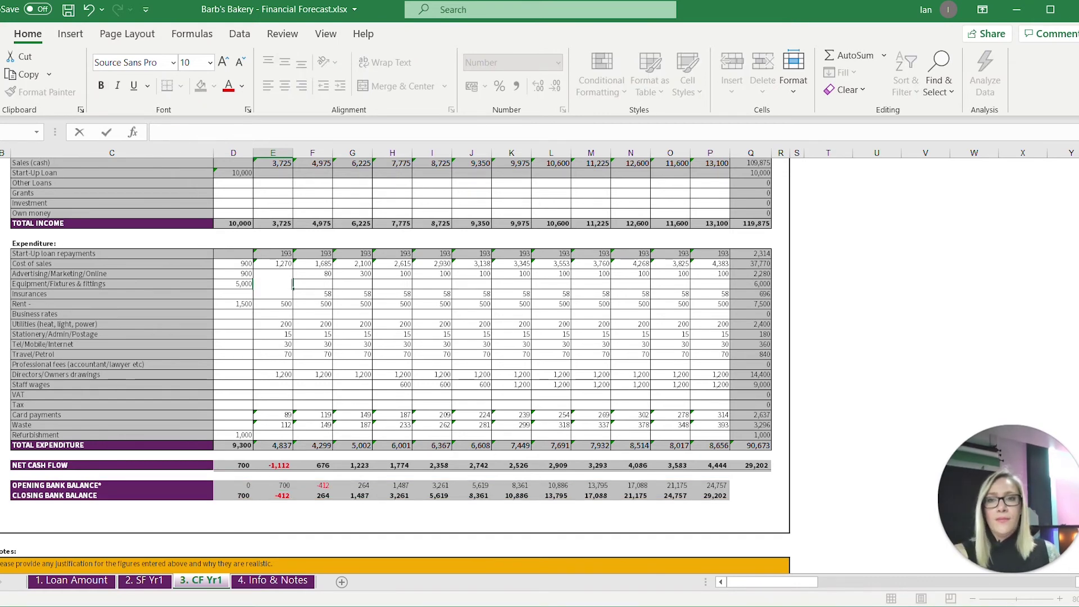
pyautogui.click(392, 354)
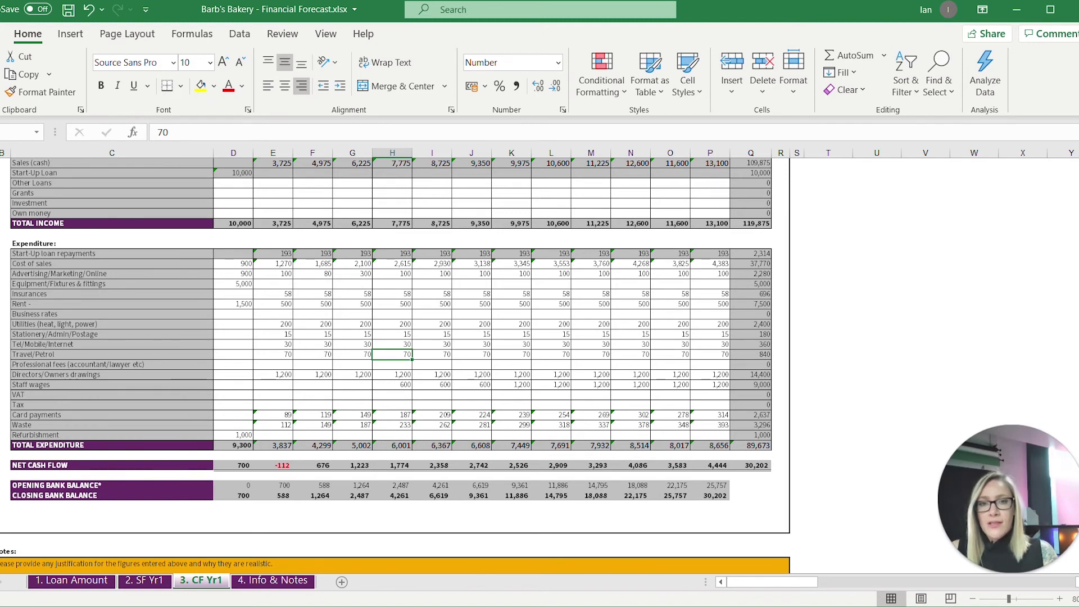
# Step: Inspect the formula behind the yearly net cash flow total and examine the VAT and Tax expenditure rows
pyautogui.click(750, 465)
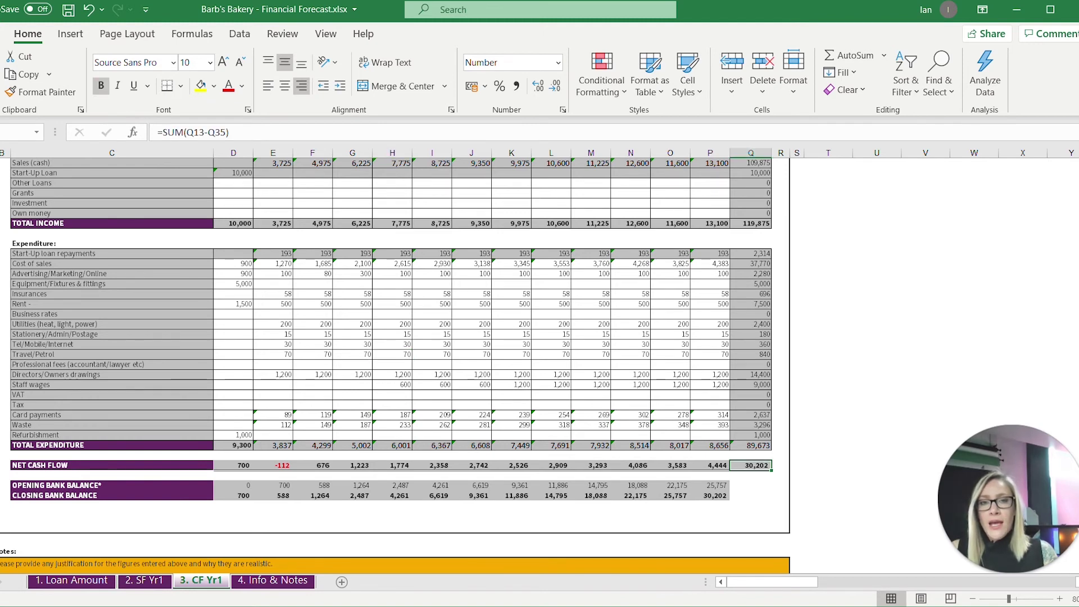
pyautogui.scroll(-1, 393, 362)
pyautogui.scroll(1, 394, 362)
pyautogui.click(112, 394)
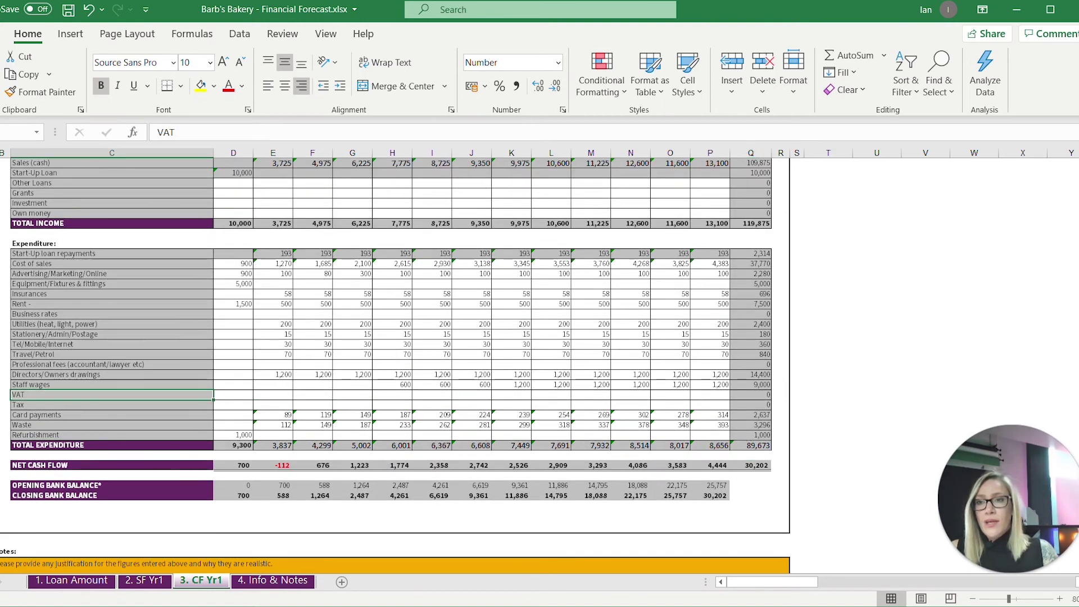
pyautogui.click(112, 405)
pyautogui.click(112, 395)
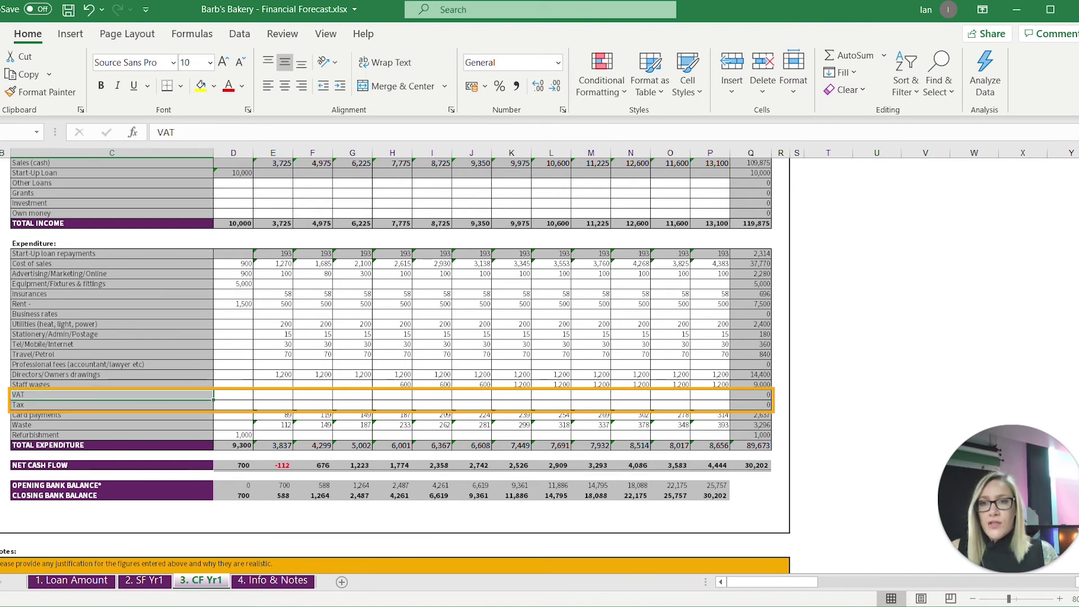
pyautogui.click(273, 395)
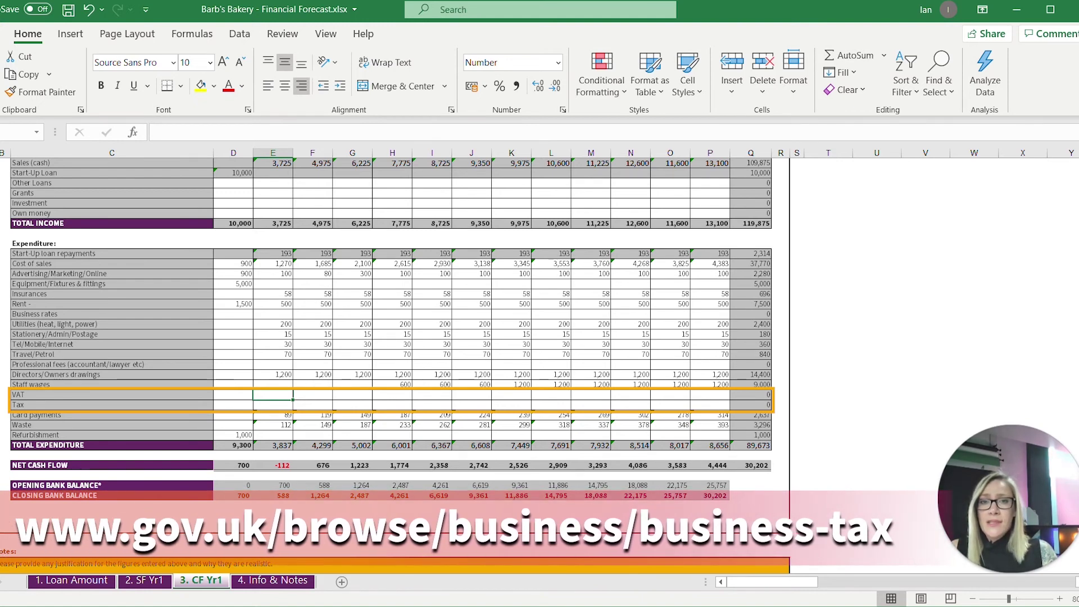
# Step: Examine the M12 Tax entry in the cash flow's expenditure section
pyautogui.click(709, 405)
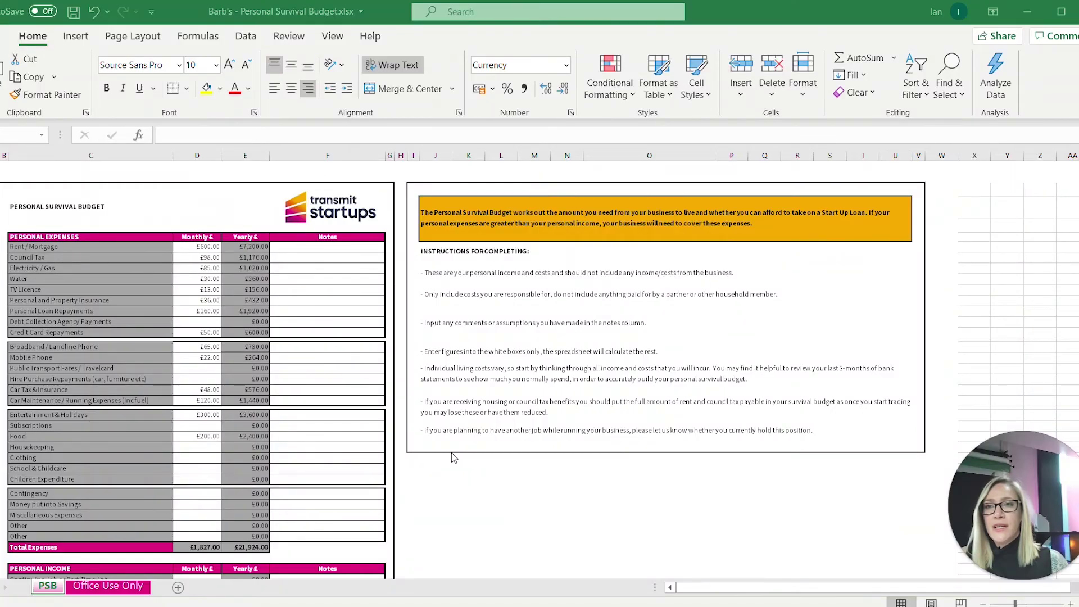
# Step: Switch to the Personal Survival Budget workbook and look over its personal expenses, personal income and notes column
pyautogui.scroll(-1, 454, 456)
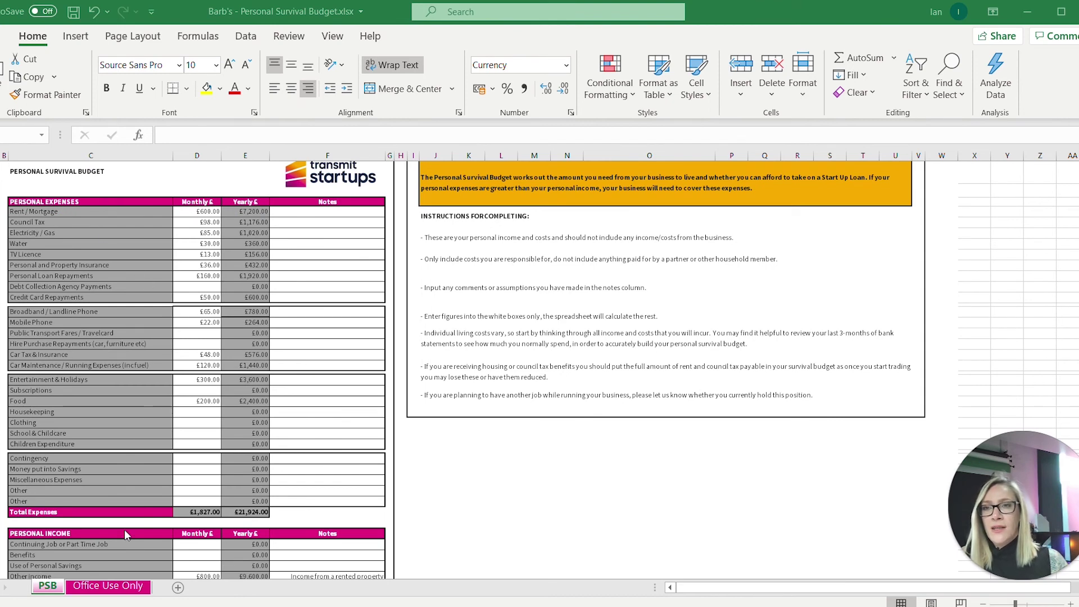
pyautogui.scroll(-1, 124, 534)
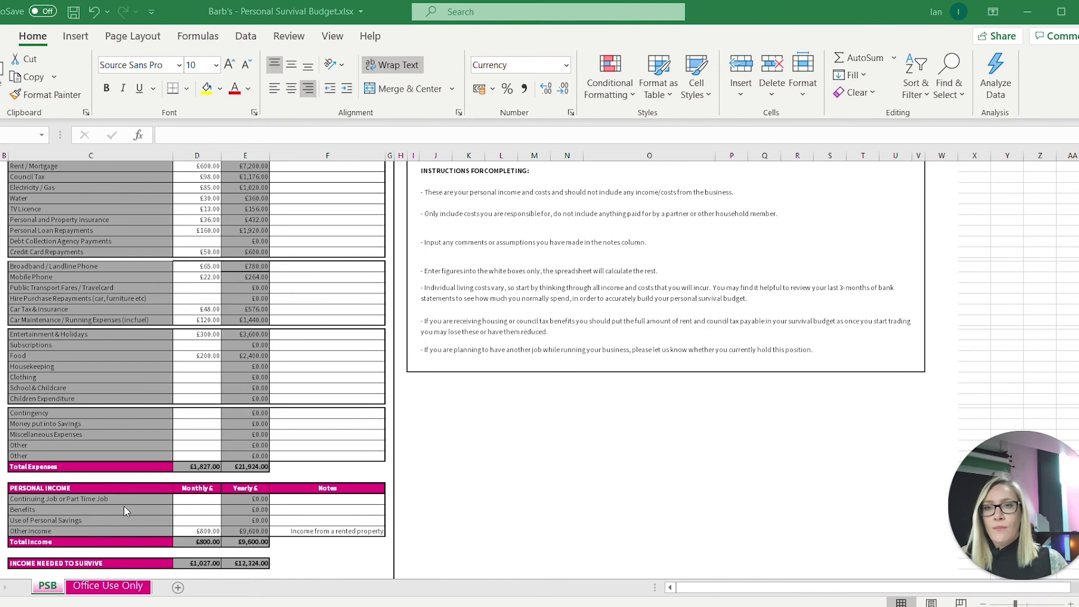
pyautogui.scroll(1, 286, 435)
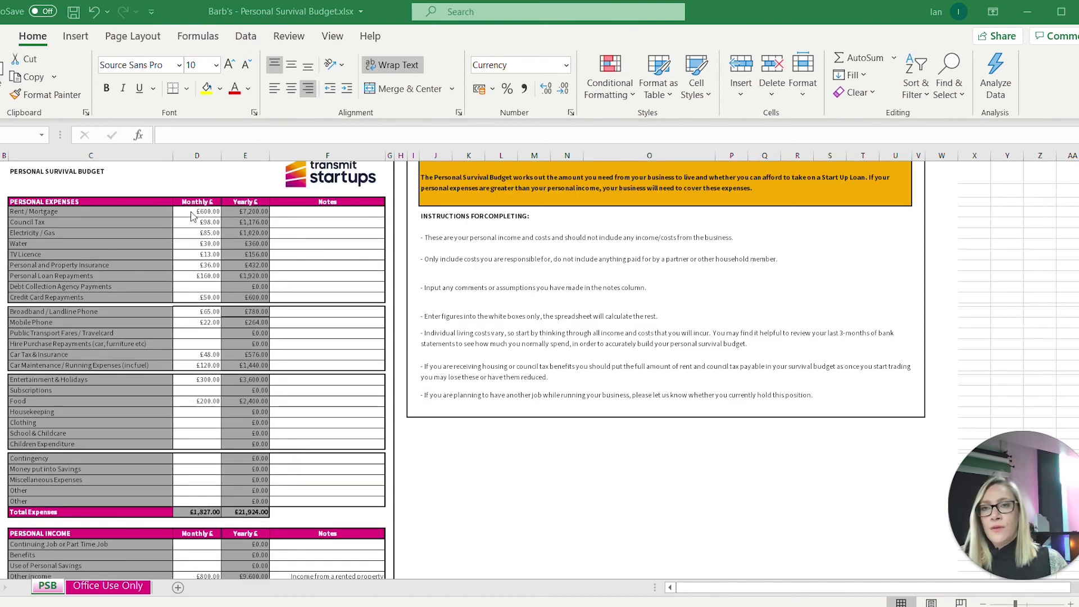
pyautogui.click(327, 555)
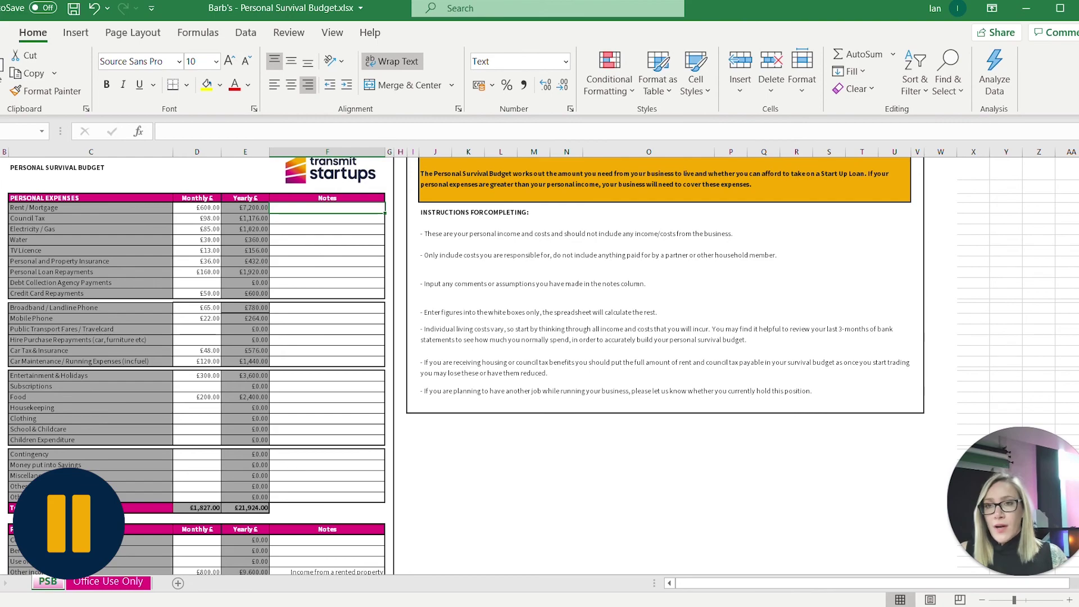
# Step: Set the monthly Rent / Mortgage expense to 300 with the note "shared", and inspect the formula behind the monthly total expenses
pyautogui.click(197, 207)
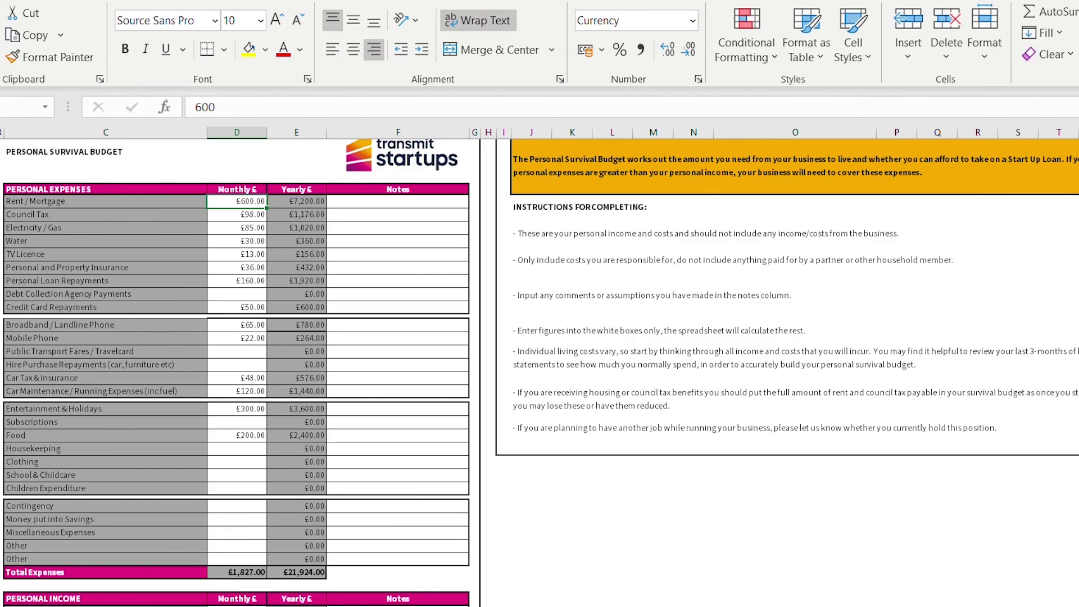
pyautogui.write('300')
pyautogui.press('Tab')
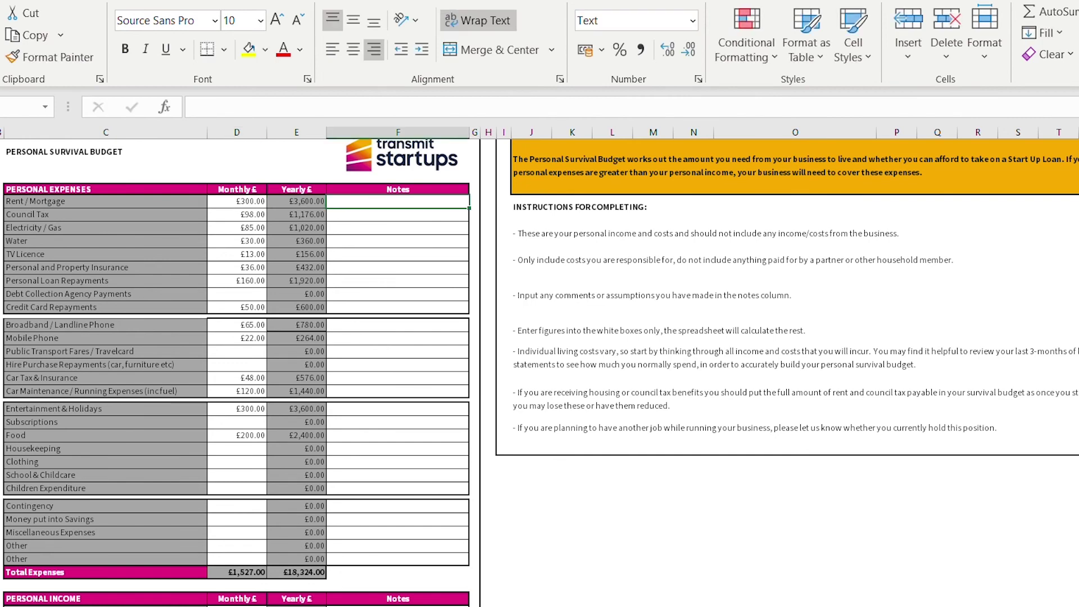
pyautogui.write('shared')
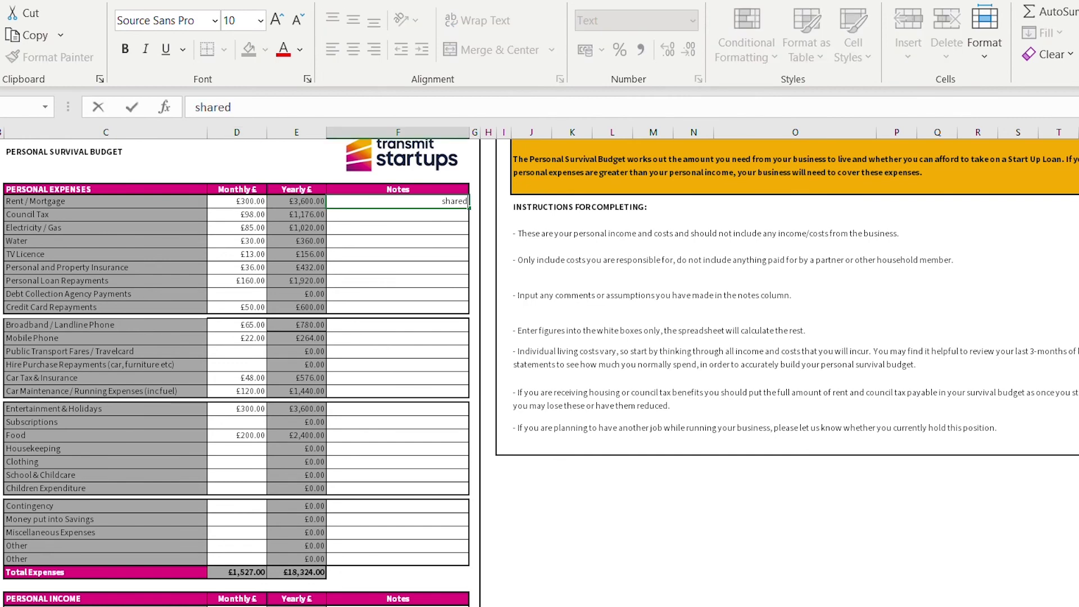
pyautogui.press('Return')
pyautogui.scroll(-1, 539, 371)
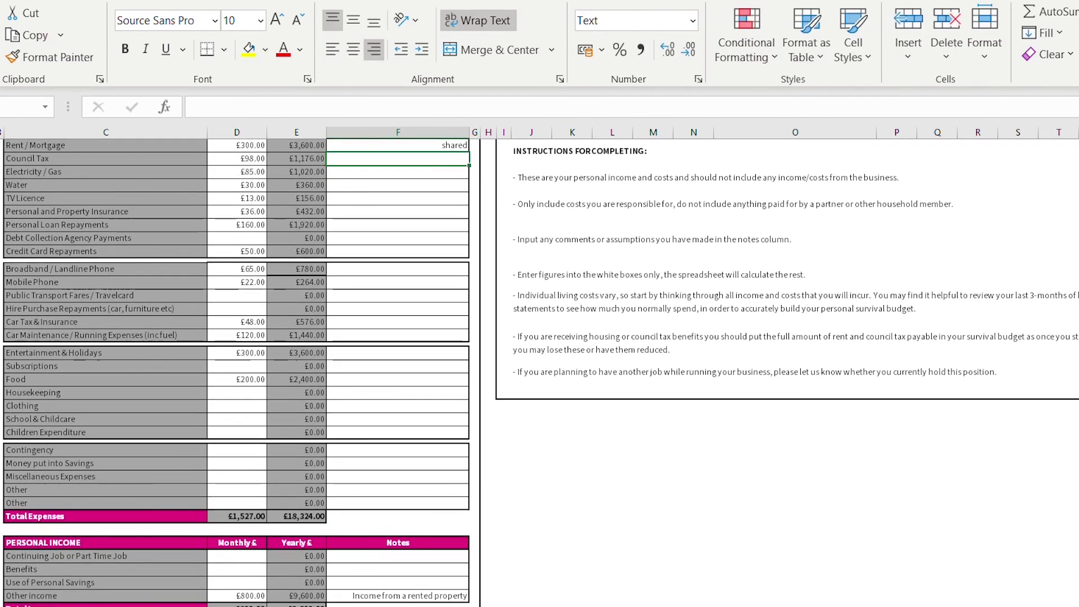
pyautogui.click(236, 516)
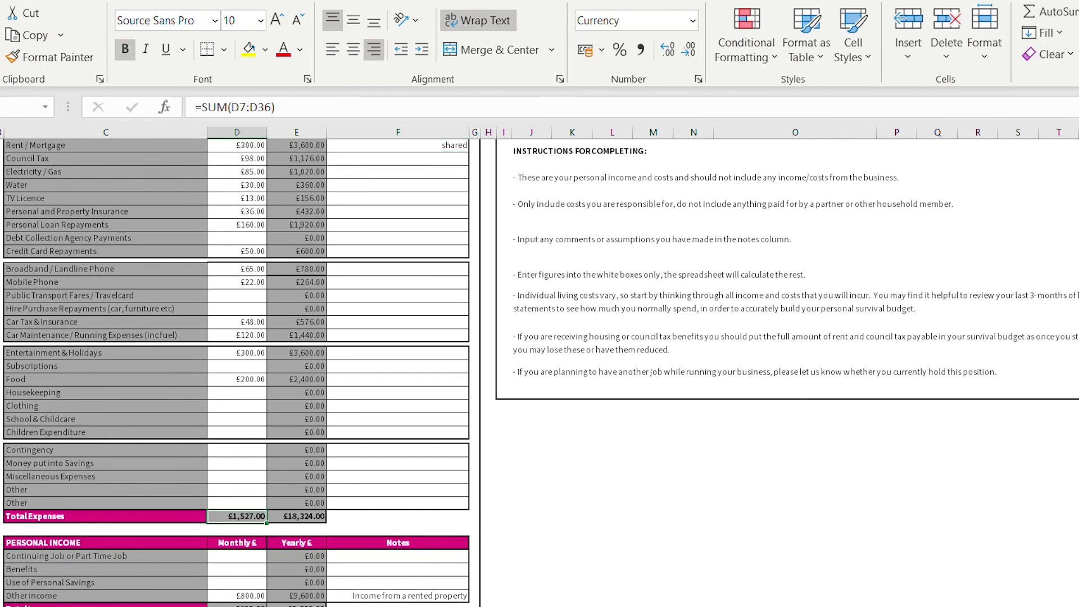
# Step: Examine the Personal Income rows for continuing job, benefits and other income, including their notes
pyautogui.scroll(-1, 540, 371)
pyautogui.click(236, 596)
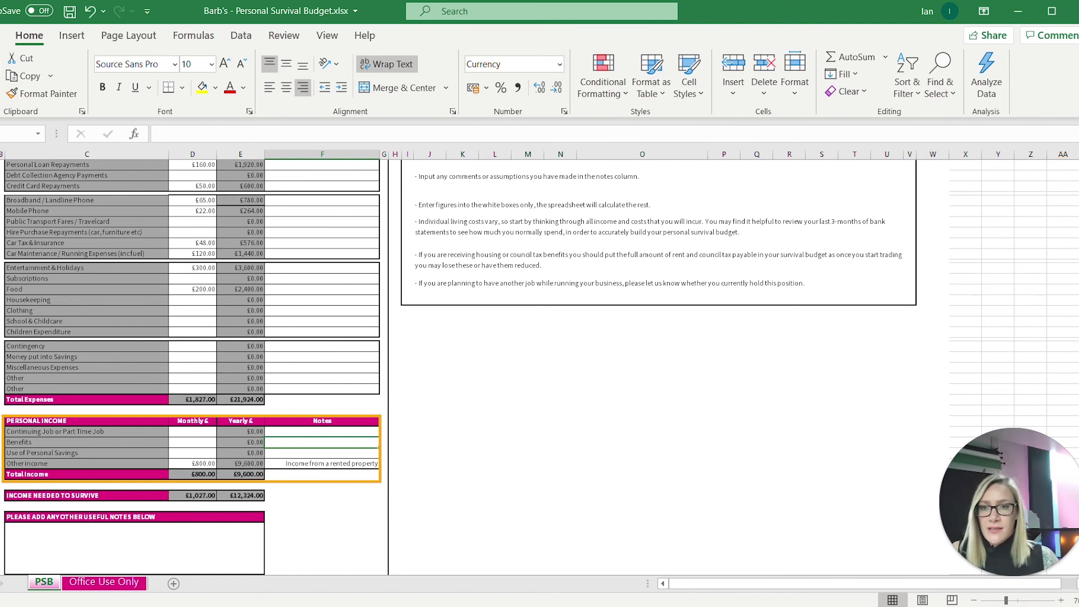
pyautogui.click(322, 432)
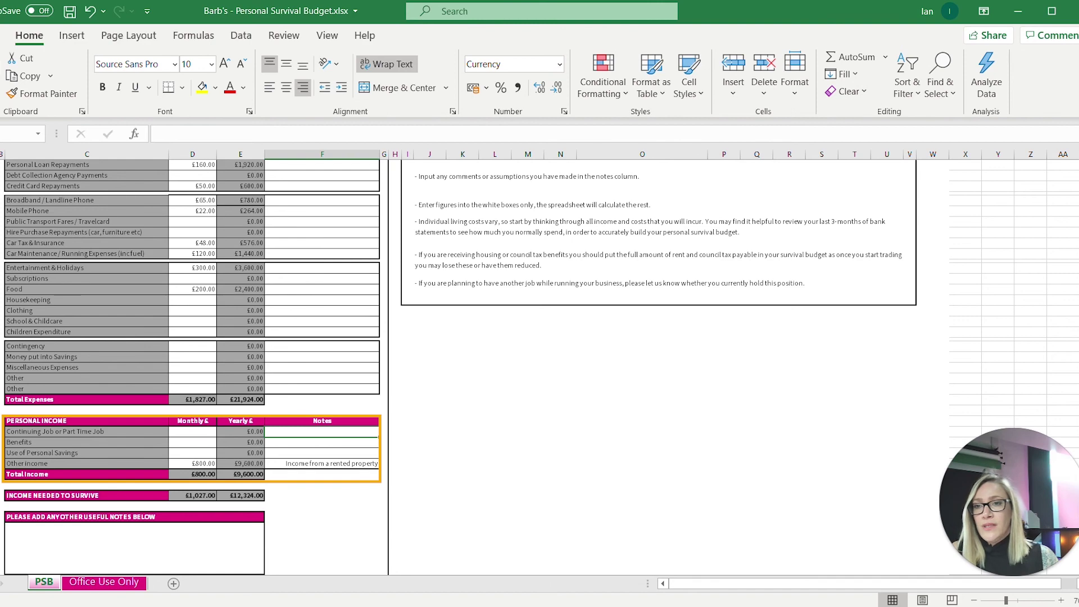
pyautogui.click(192, 432)
pyautogui.click(193, 442)
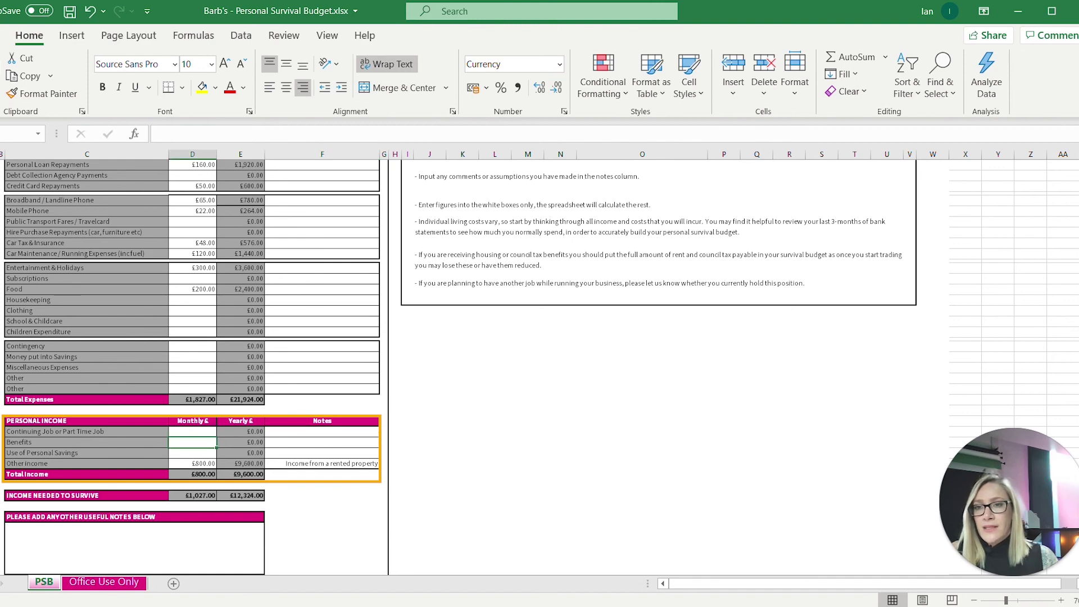
pyautogui.click(193, 464)
pyautogui.click(322, 463)
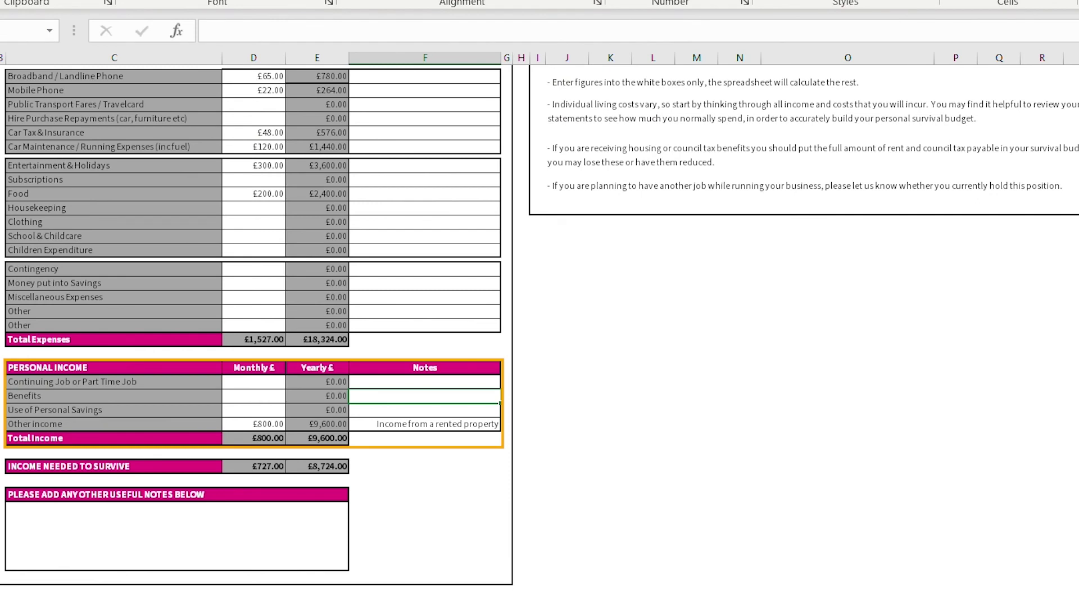
# Step: Set the monthly Continuing Job or Part Time Job income to 1200 and inspect the formula behind the monthly income needed to survive
pyautogui.click(253, 382)
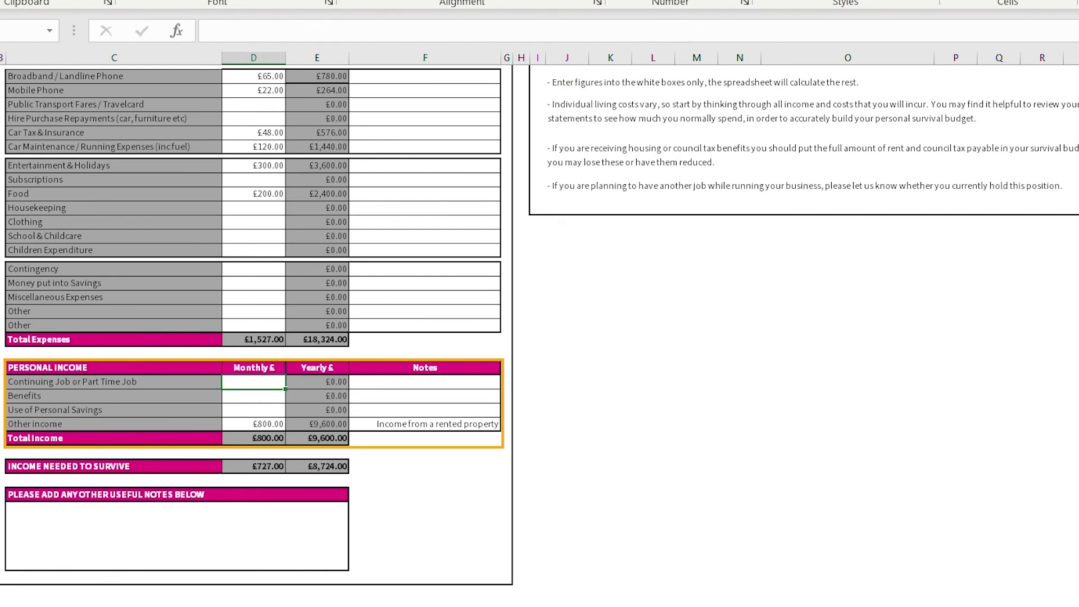
pyautogui.write('1200')
pyautogui.press('Return')
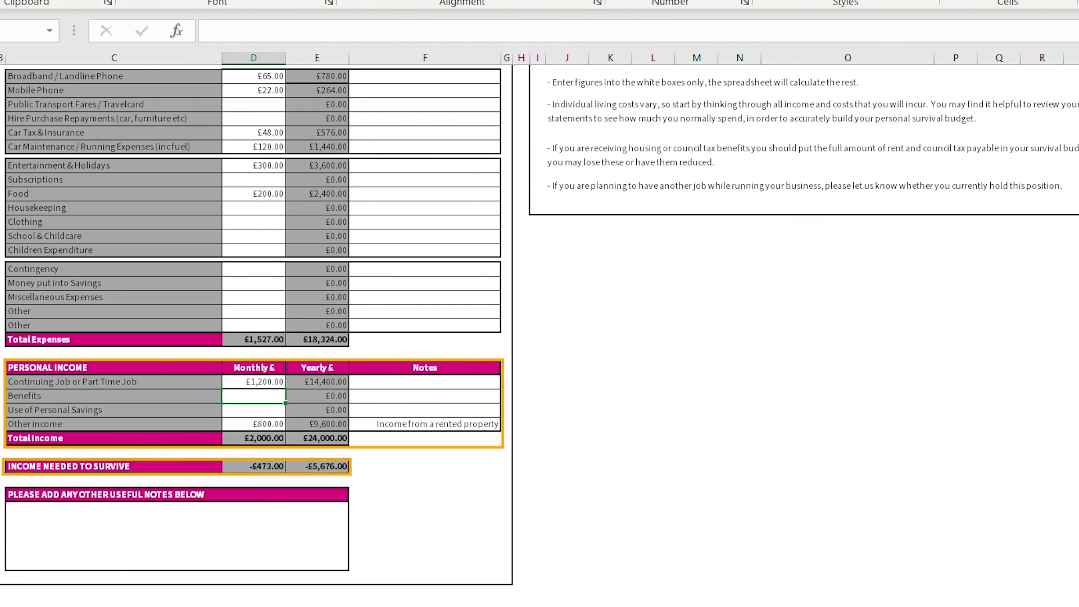
pyautogui.click(254, 466)
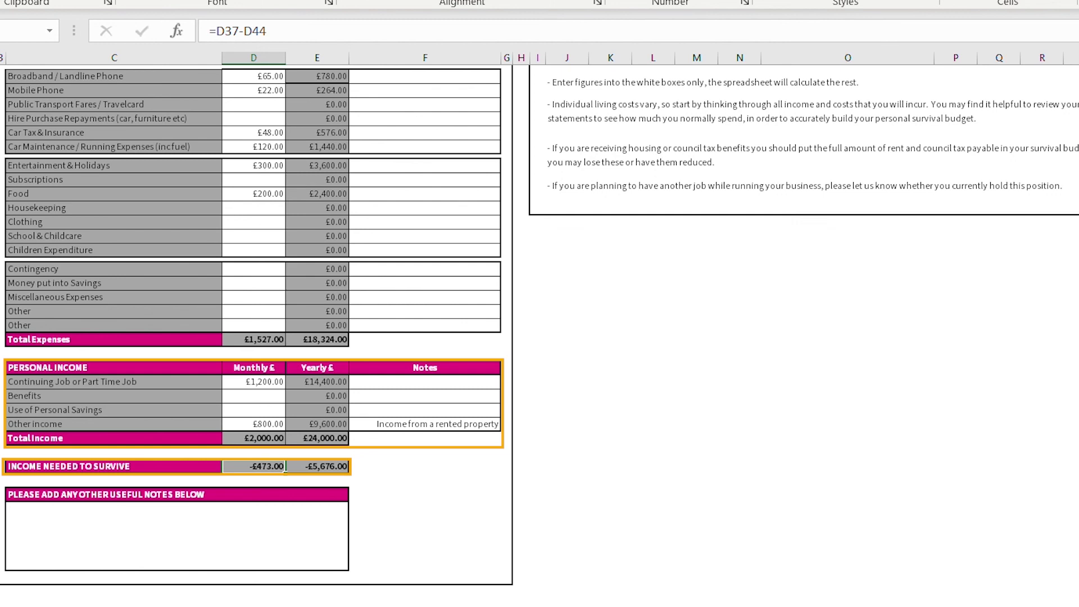